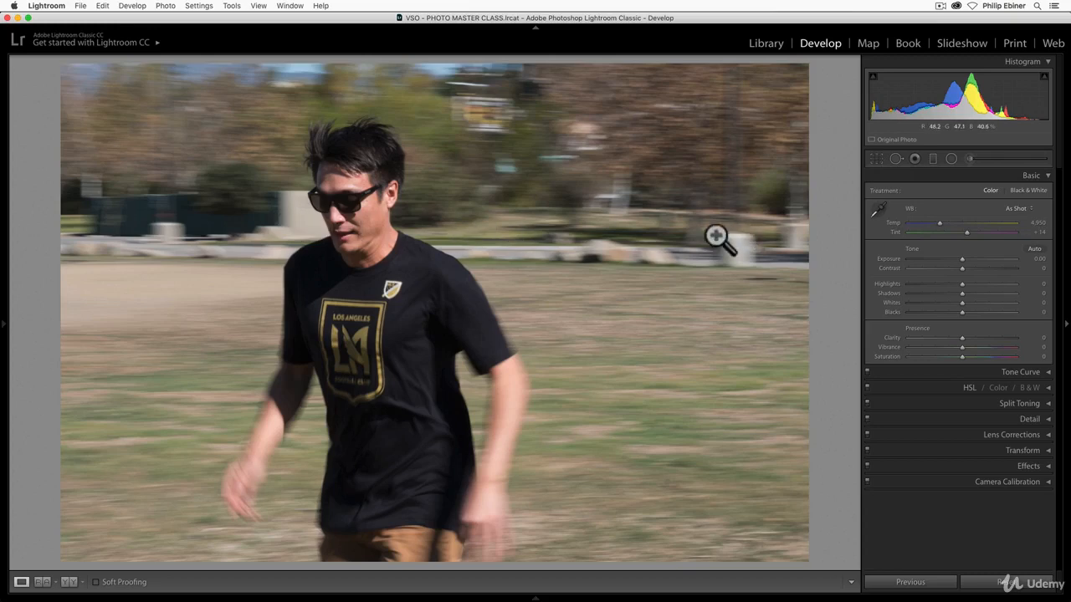
Crop the photo tighter around the running man at the original aspect ratio, keeping his head and upper body in frame
{"action": "left_click", "coordinate": [877, 159]}
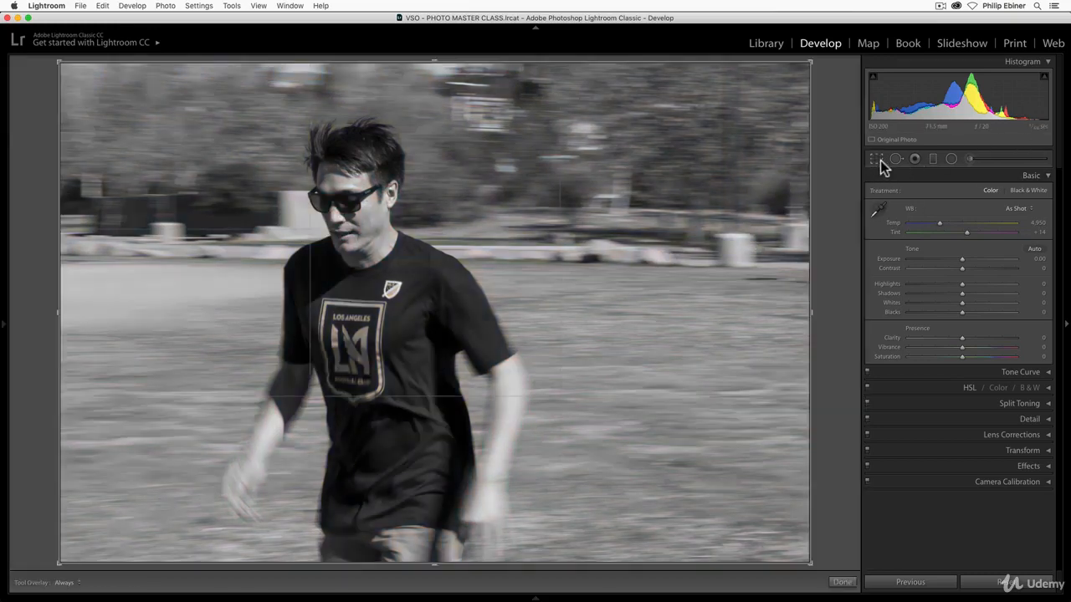
{"action": "left_click_drag", "start_coordinate": [807, 78], "coordinate": [717, 109]}
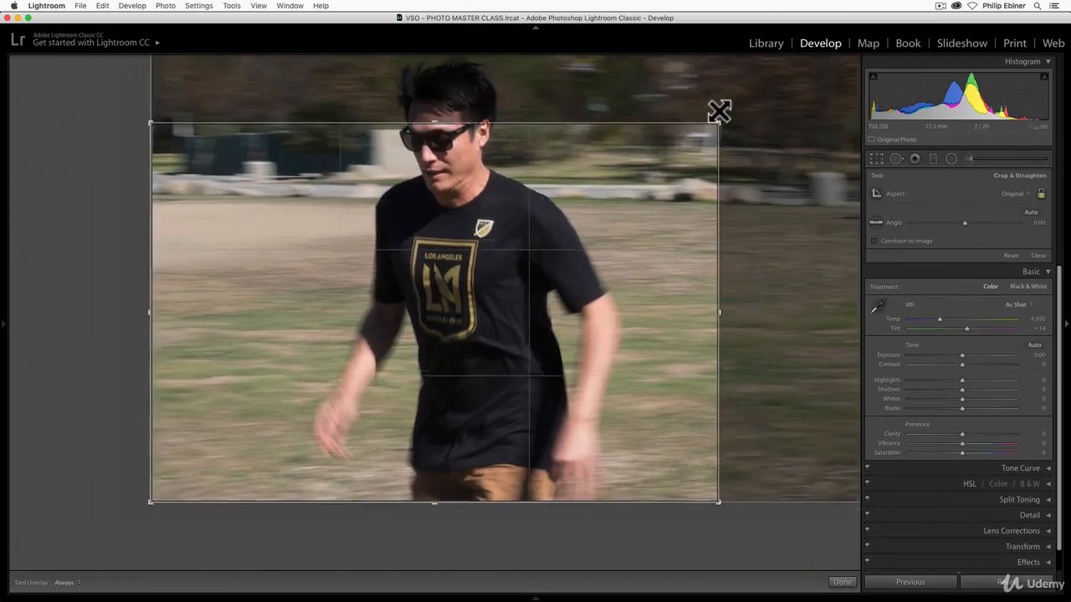
{"action": "left_click_drag", "start_coordinate": [597, 182], "coordinate": [638, 253]}
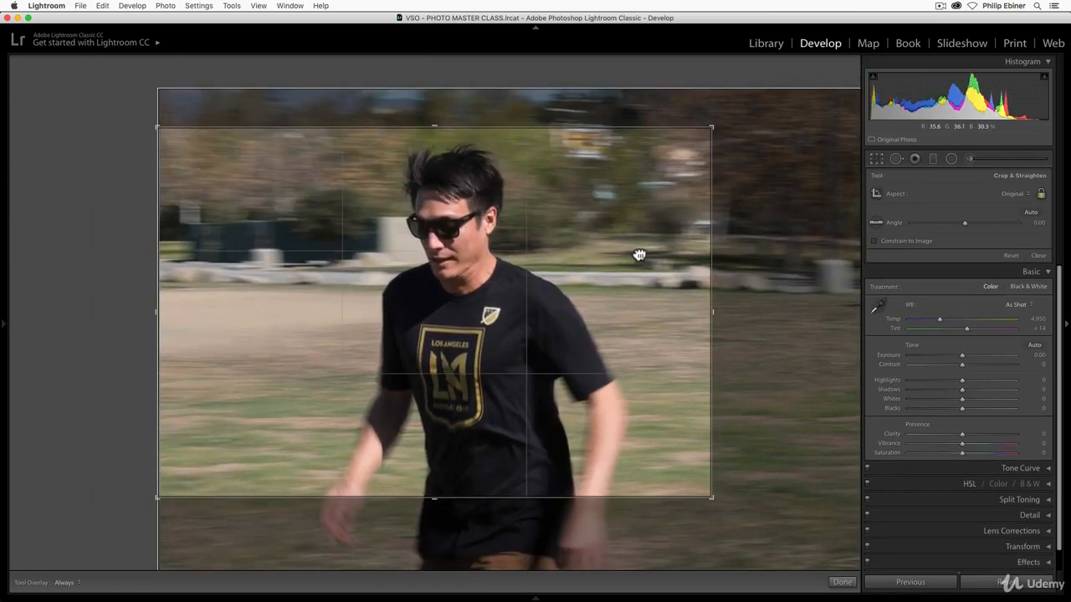
{"action": "key", "text": "Return"}
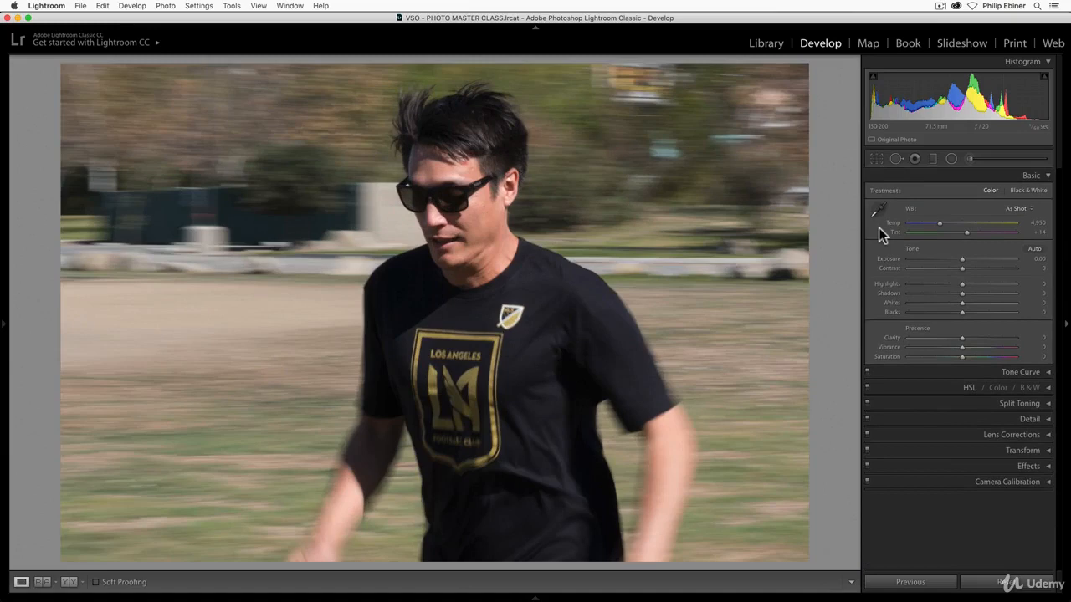
Try repositioning the photo within the crop so the man sits along the left third of the frame
{"action": "left_click", "coordinate": [876, 159]}
{"action": "left_click_drag", "start_coordinate": [617, 188], "coordinate": [478, 184]}
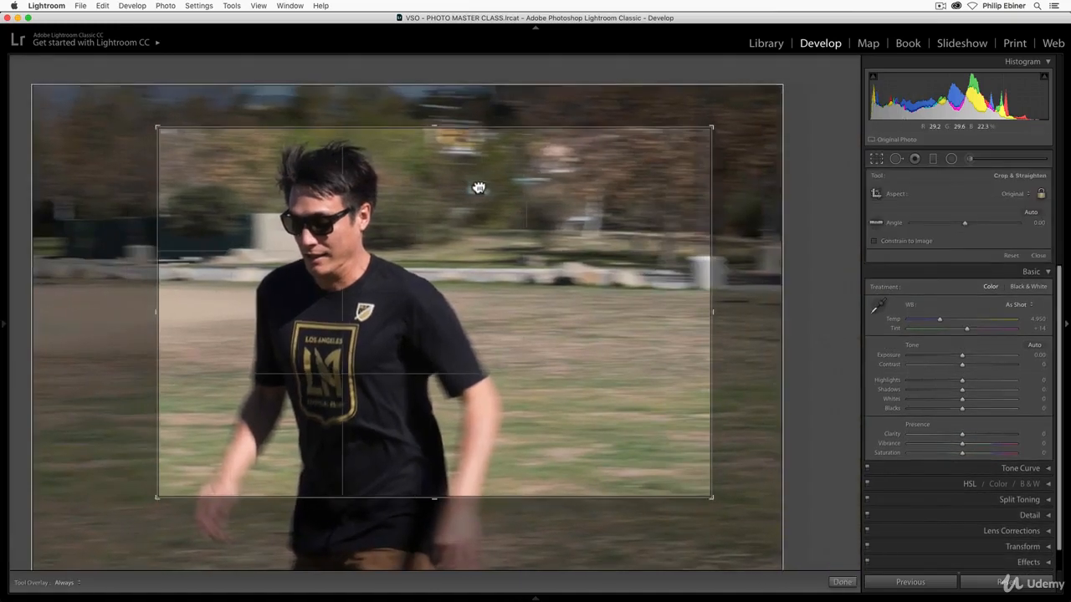
{"action": "key", "text": "Return"}
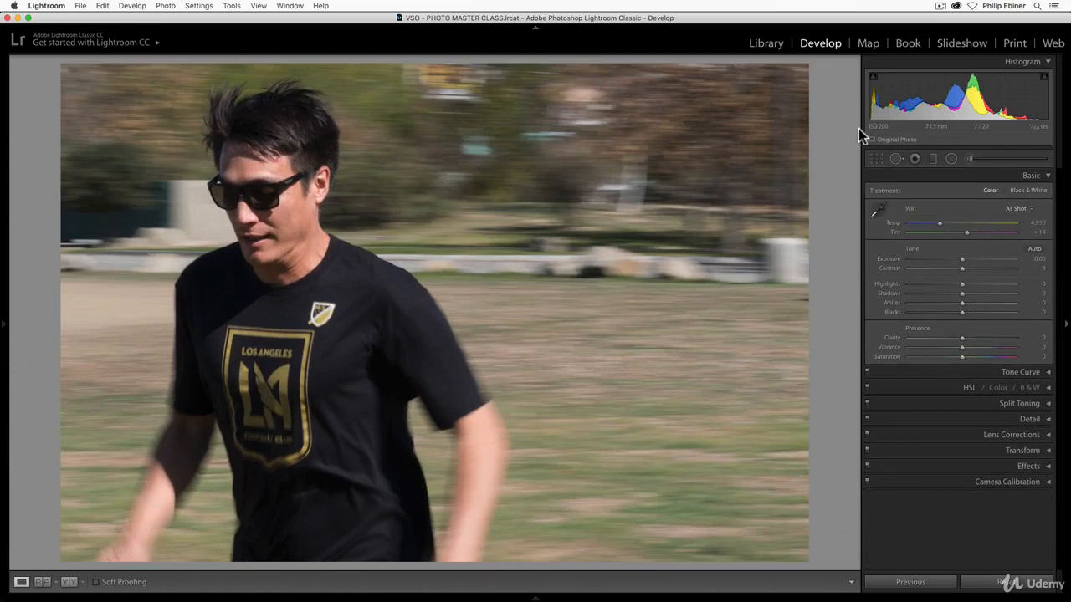
Reposition the photo within the crop so the man sits right of centre with open space in front of him
{"action": "left_click", "coordinate": [876, 159]}
{"action": "left_click_drag", "start_coordinate": [655, 208], "coordinate": [837, 196]}
{"action": "key", "text": "Return"}
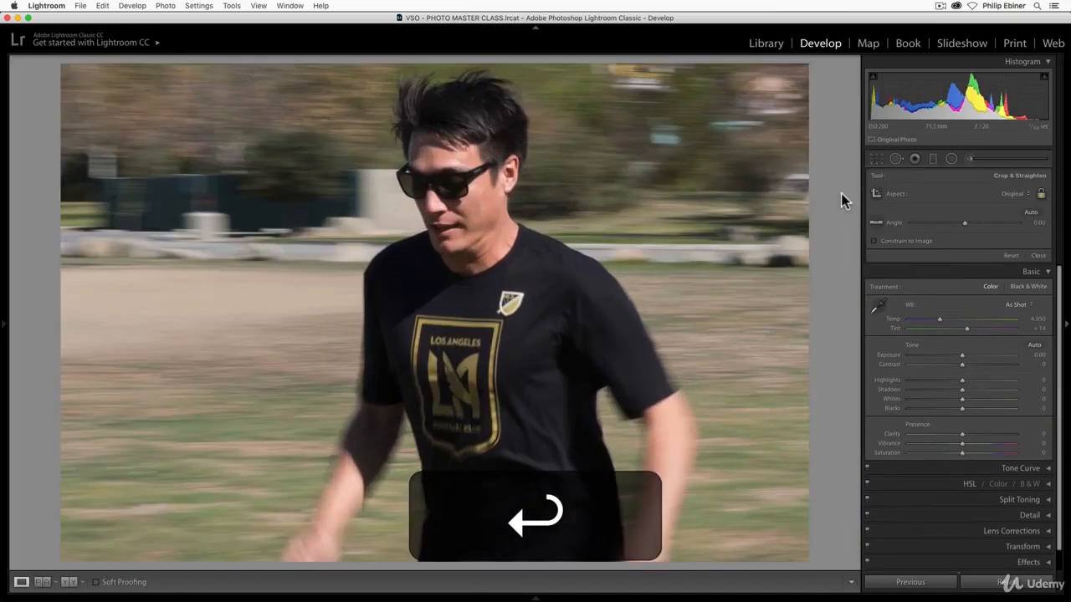
{"action": "left_click", "coordinate": [876, 164]}
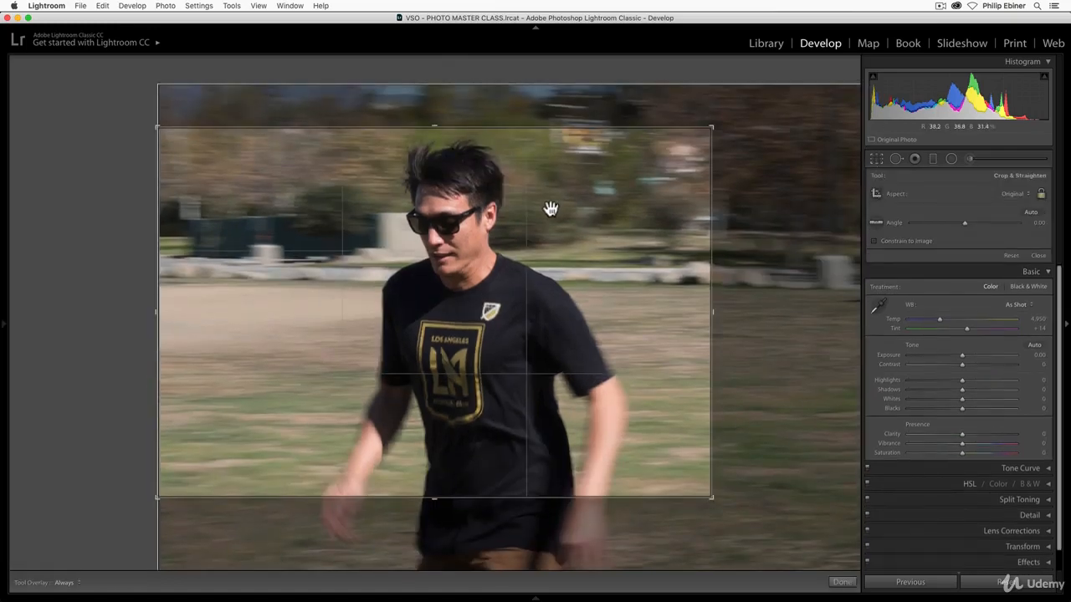
{"action": "key", "text": "Return"}
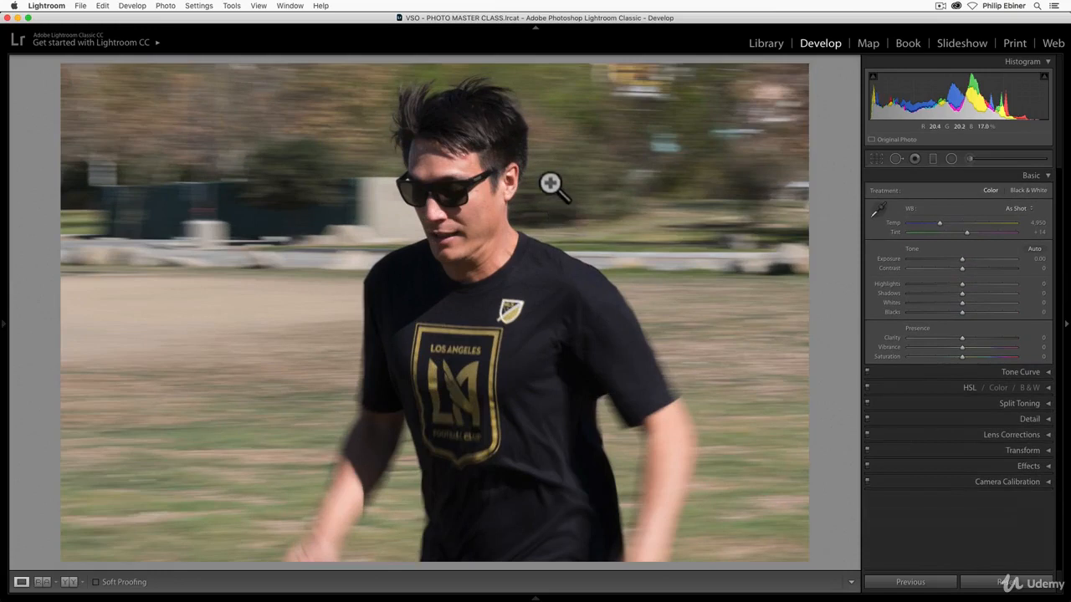
{"action": "key", "text": "Right"}
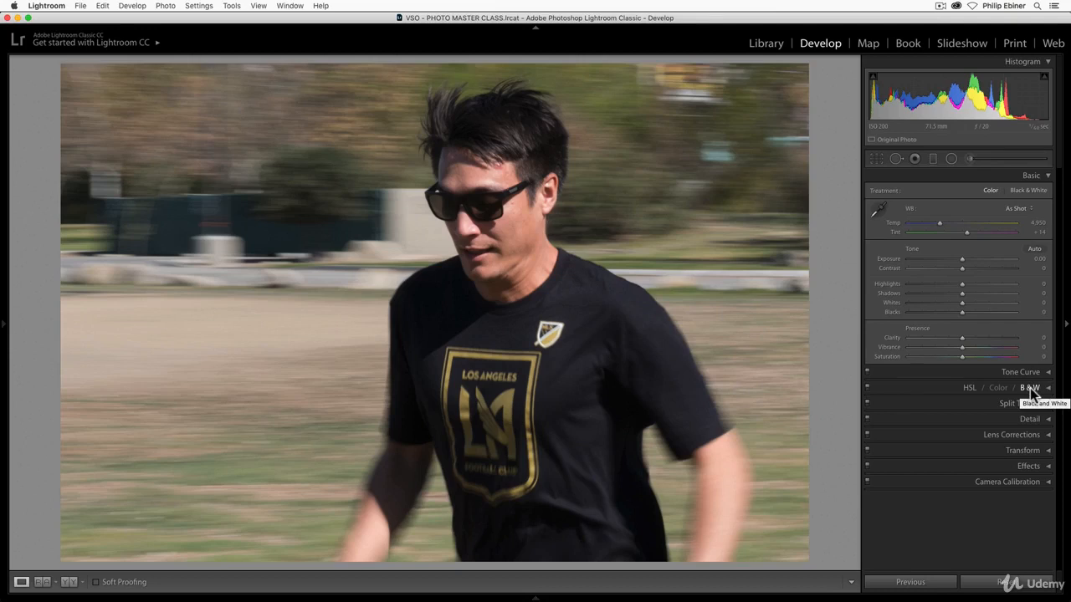
Try the Black & White treatment, look at its color mix, and return the photo to color
{"action": "key", "text": "v"}
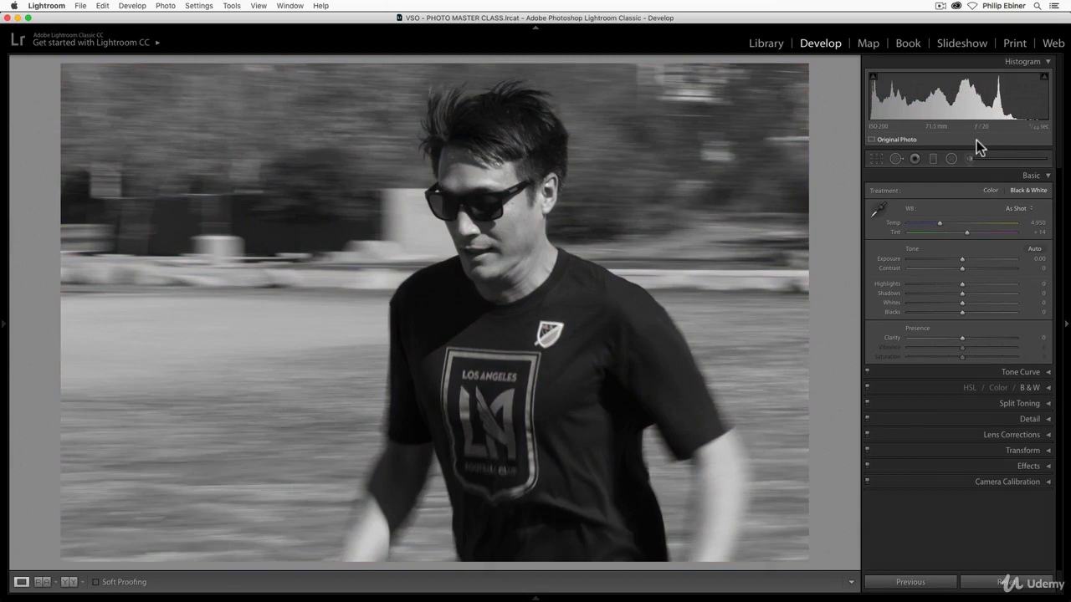
{"action": "left_click", "coordinate": [1049, 389]}
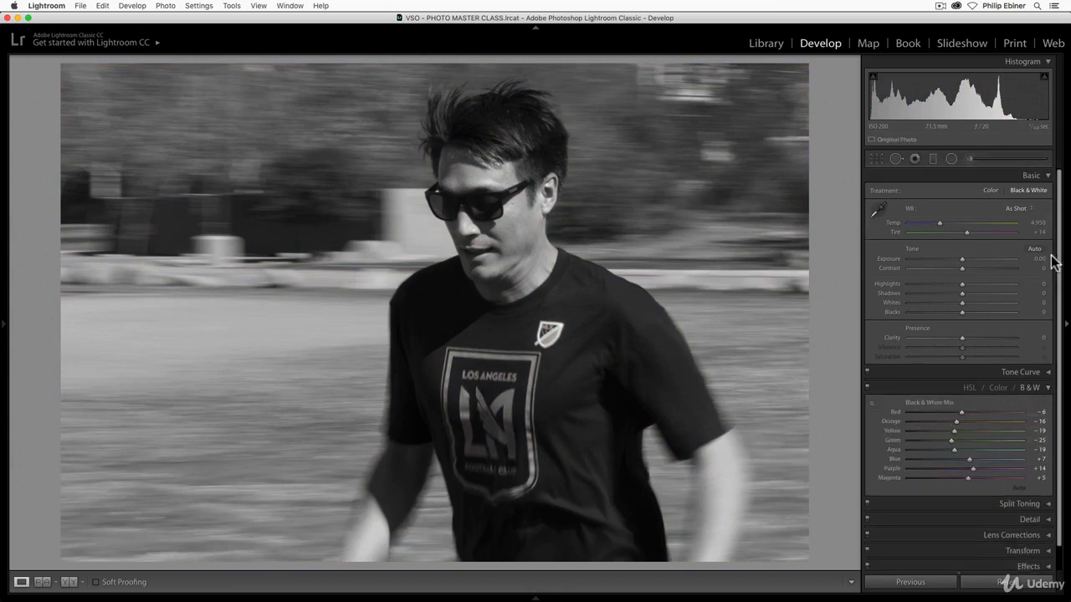
{"action": "left_click", "coordinate": [1049, 390]}
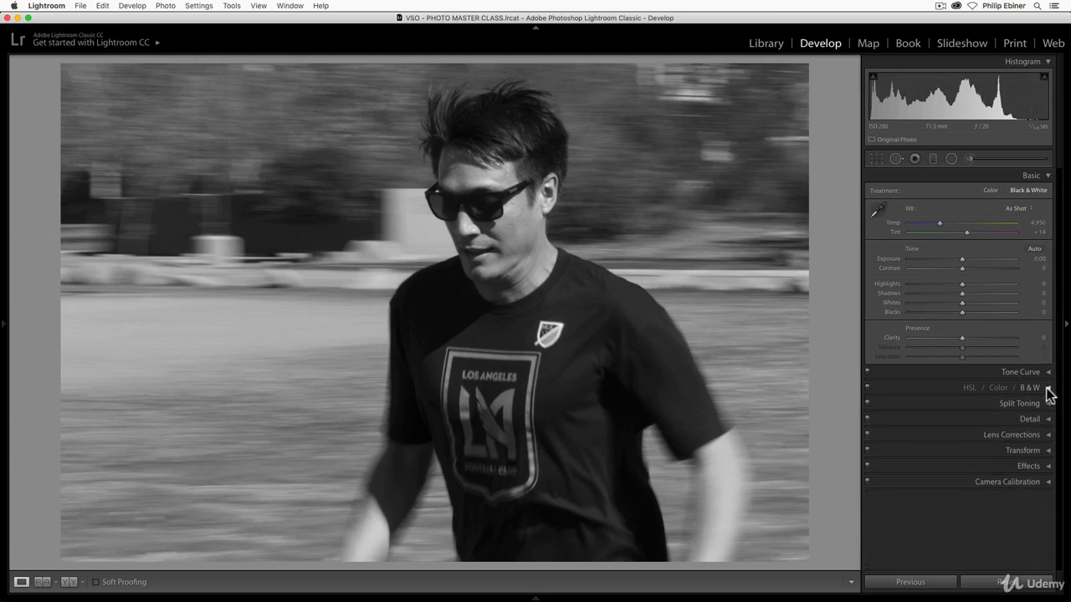
{"action": "key", "text": "v"}
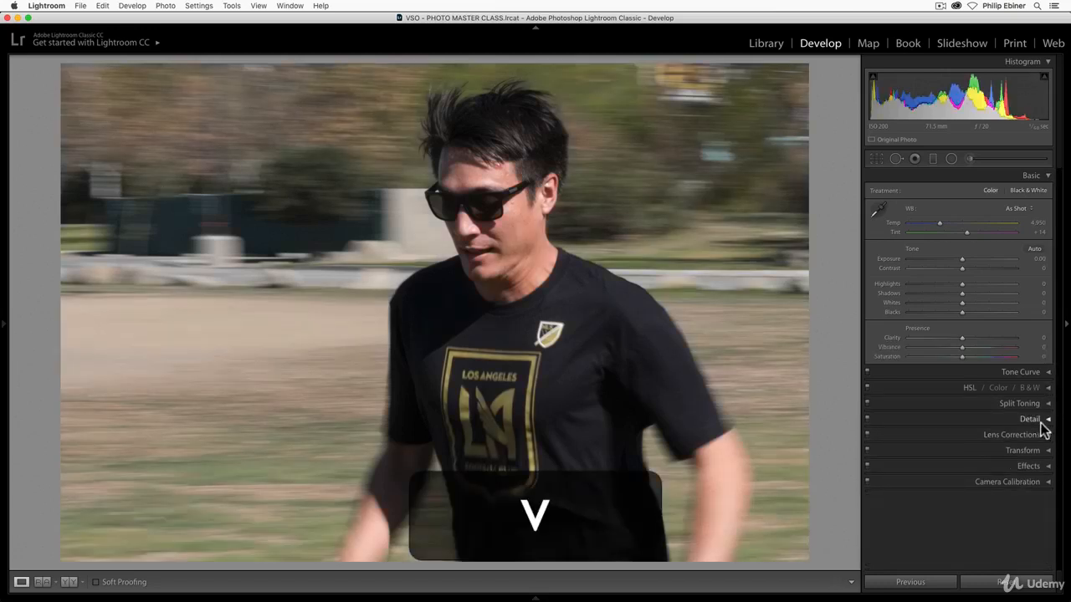
Try lowering Saturation to -100 and switching to the B&W mix, and undo both changes
{"action": "left_click_drag", "start_coordinate": [961, 357], "coordinate": [860, 368]}
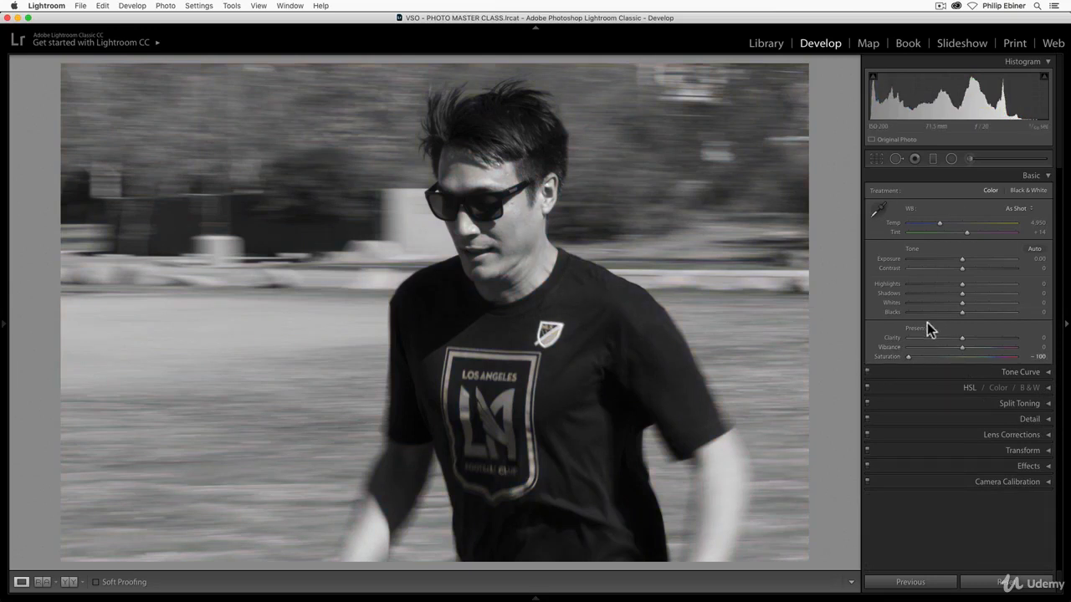
{"action": "left_click", "coordinate": [1047, 372]}
{"action": "left_click", "coordinate": [1047, 372]}
{"action": "left_click", "coordinate": [1045, 388]}
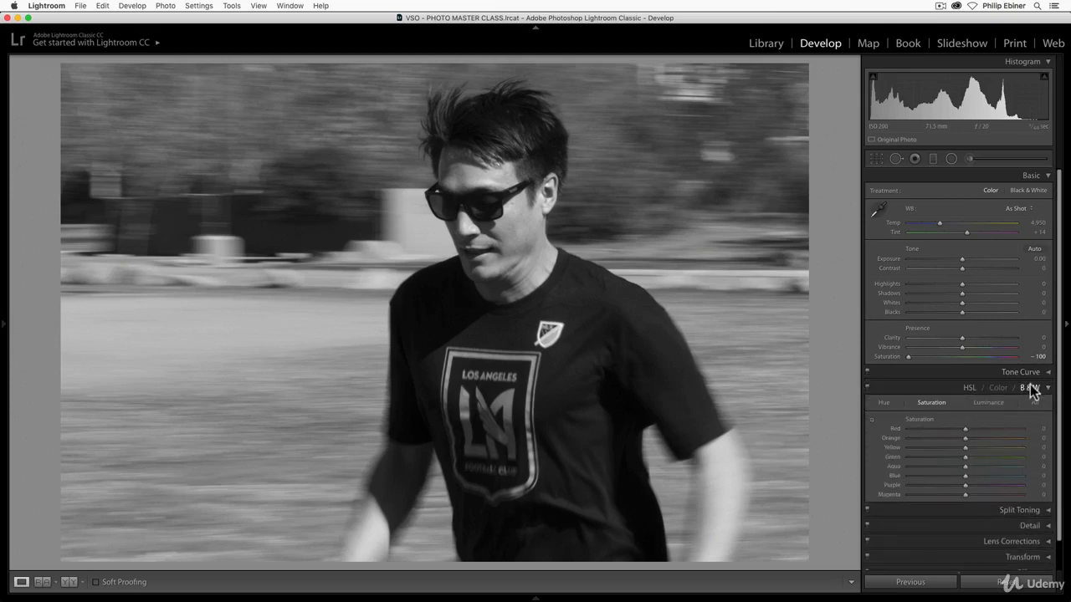
{"action": "left_click", "coordinate": [1030, 389]}
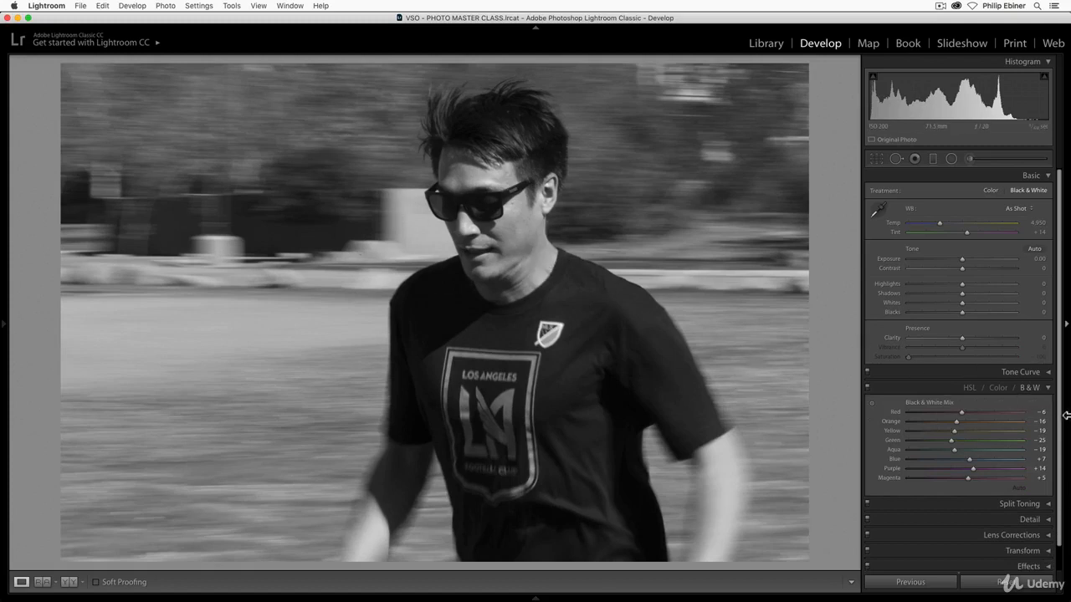
{"action": "key", "text": "super+z"}
{"action": "key", "text": "super+z"}
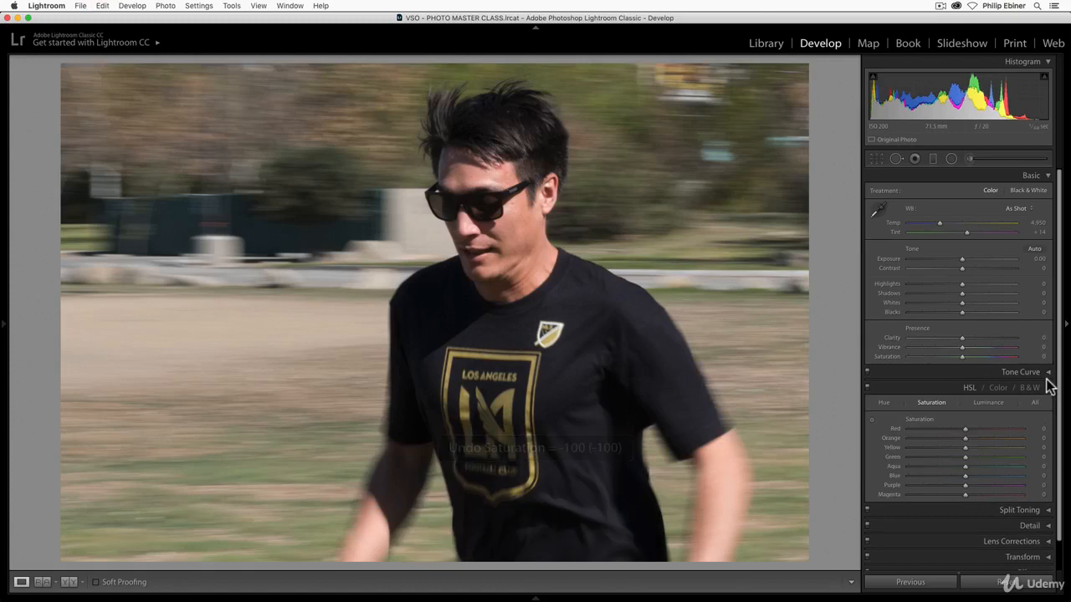
Convert the photo to black and white and lower Blacks to -16
{"action": "left_click", "coordinate": [1034, 388]}
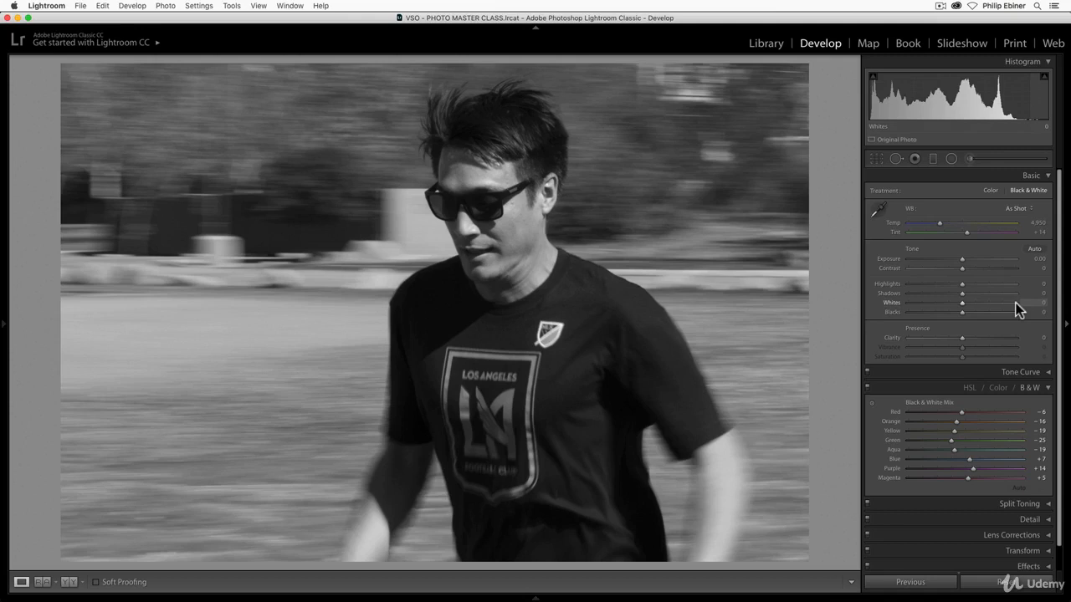
{"action": "mouse_move", "coordinate": [961, 312]}
{"action": "left_mouse_down"}
{"action": "mouse_move", "coordinate": [939, 315]}
{"action": "mouse_move", "coordinate": [972, 324]}
{"action": "mouse_move", "coordinate": [952, 322]}
{"action": "left_mouse_up"}
{"action": "key", "text": "alt"}
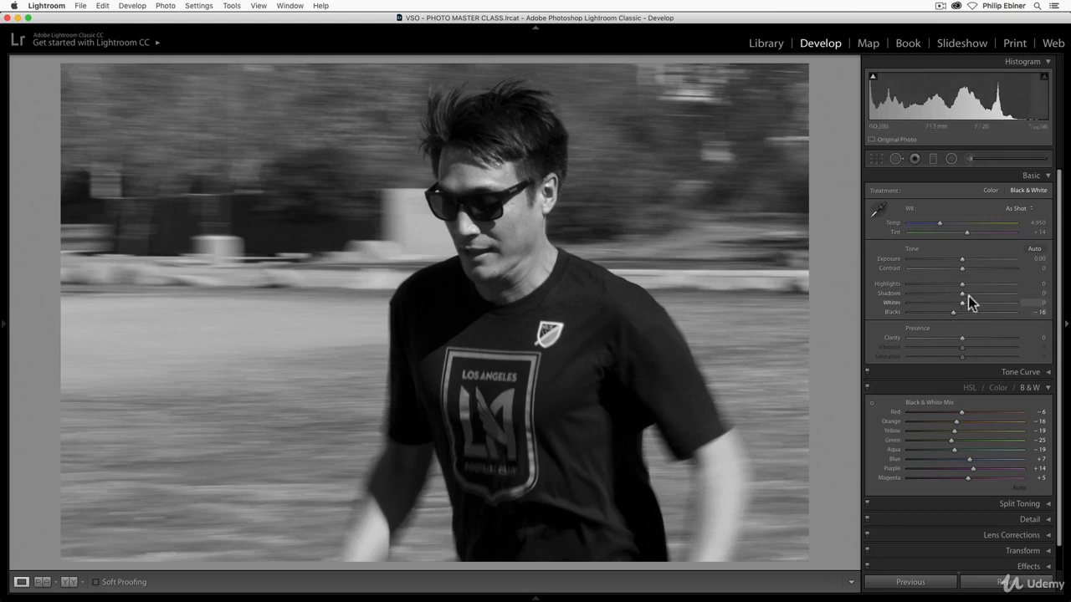
Set Highlights to +23, Whites to +36, Shadows to +18 and Clarity to +10, checking the whites for clipping
{"action": "left_click_drag", "start_coordinate": [961, 284], "coordinate": [1003, 303]}
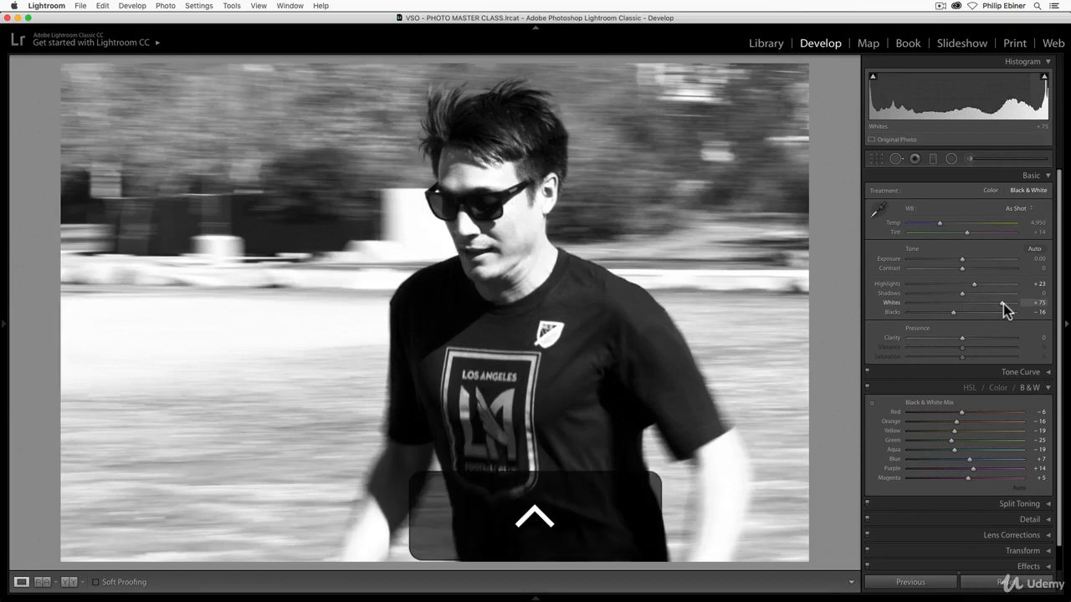
{"action": "left_click", "coordinate": [1002, 303], "text": "alt"}
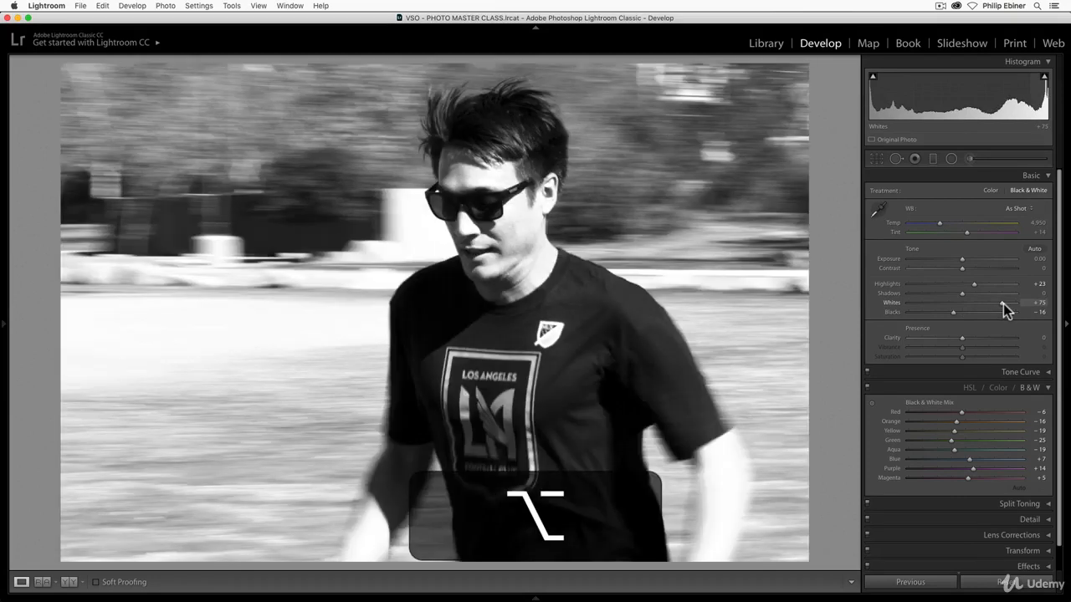
{"action": "left_click_drag", "start_coordinate": [1003, 303], "coordinate": [982, 304]}
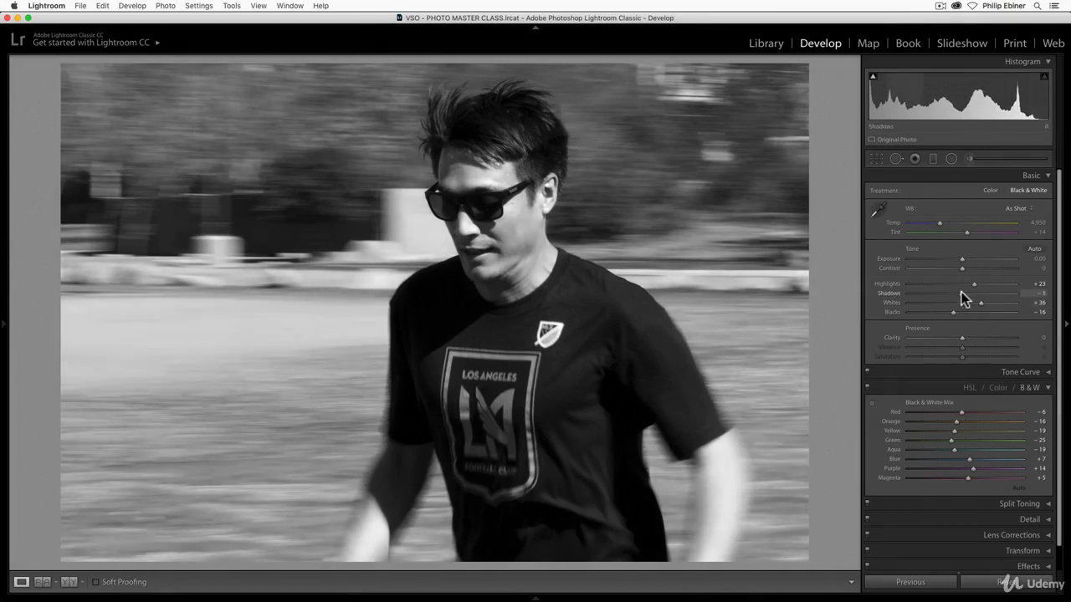
{"action": "mouse_move", "coordinate": [961, 292]}
{"action": "left_mouse_down"}
{"action": "mouse_move", "coordinate": [927, 289]}
{"action": "mouse_move", "coordinate": [974, 294]}
{"action": "left_mouse_up"}
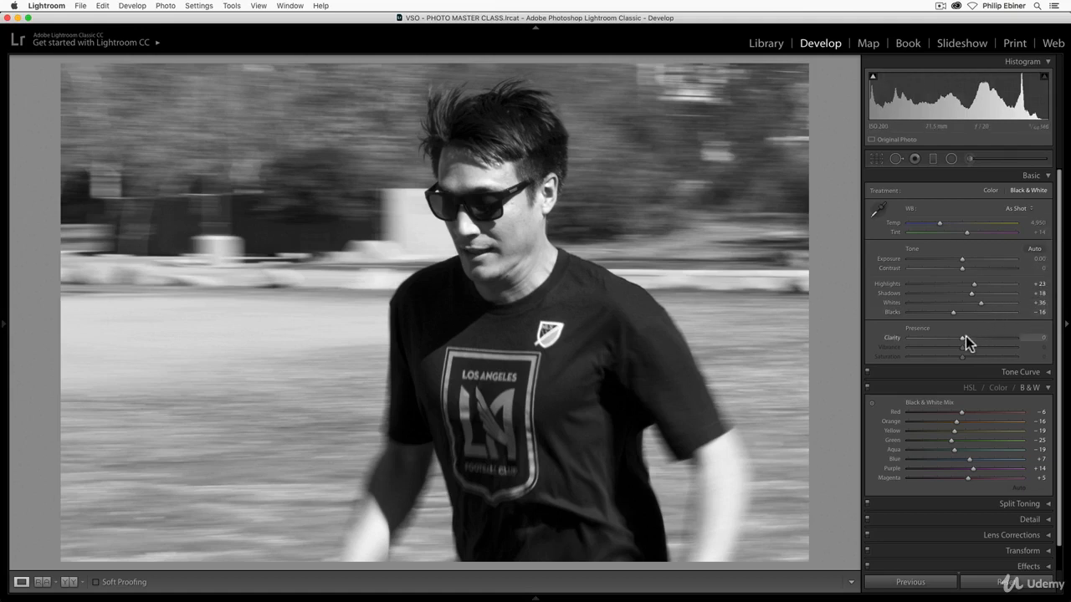
{"action": "left_click_drag", "start_coordinate": [962, 337], "coordinate": [967, 339]}
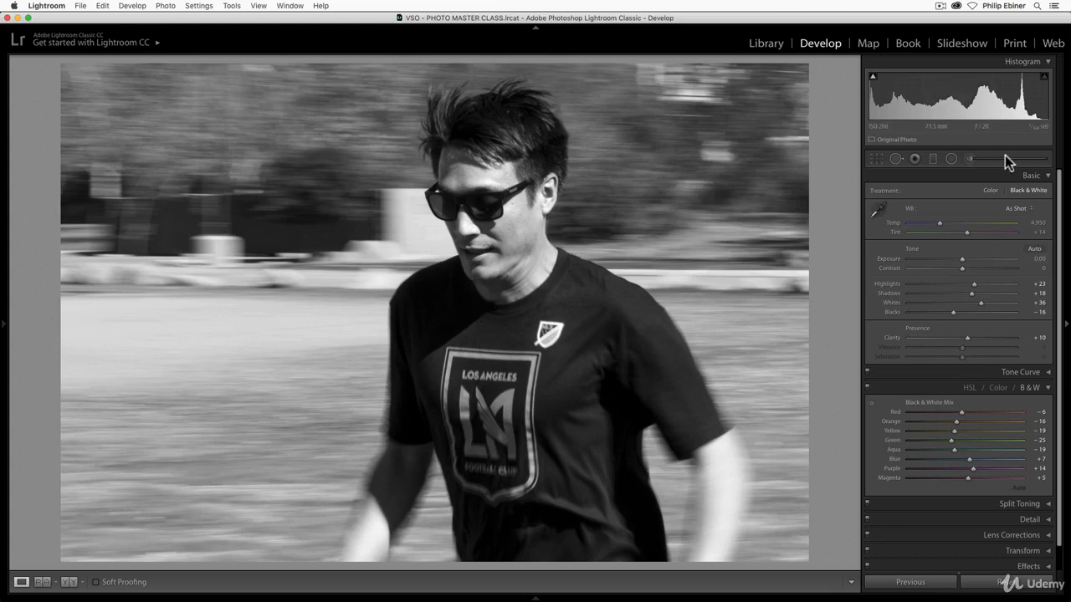
Paint an Adjustment Brush mask of size 13.9 over the man's face, hair and shirt using the mask overlay as a guide
{"action": "left_click", "coordinate": [968, 158]}
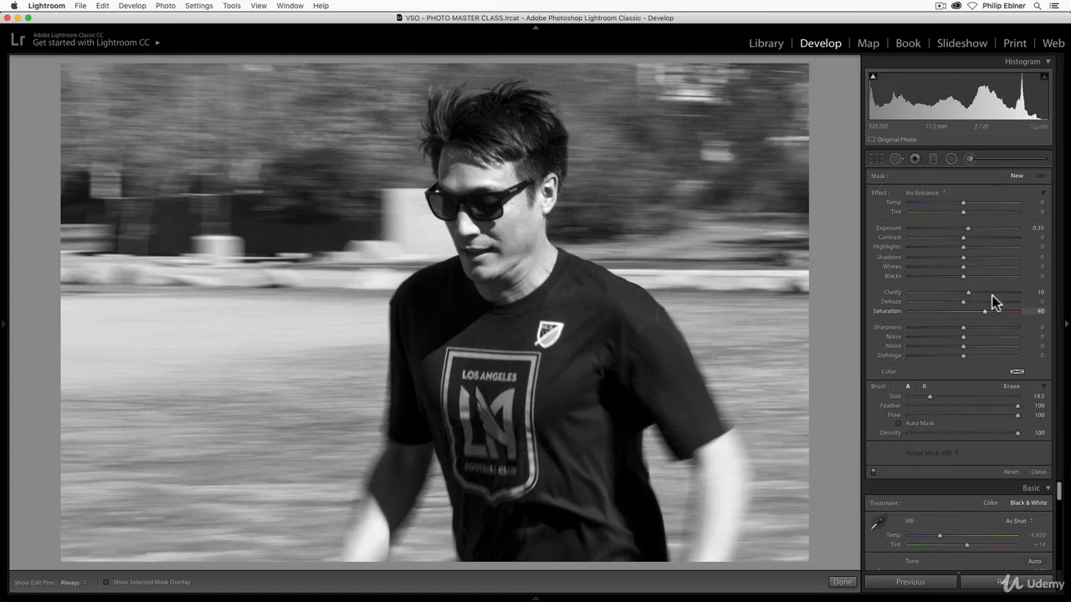
{"action": "left_click_drag", "start_coordinate": [930, 396], "coordinate": [924, 393]}
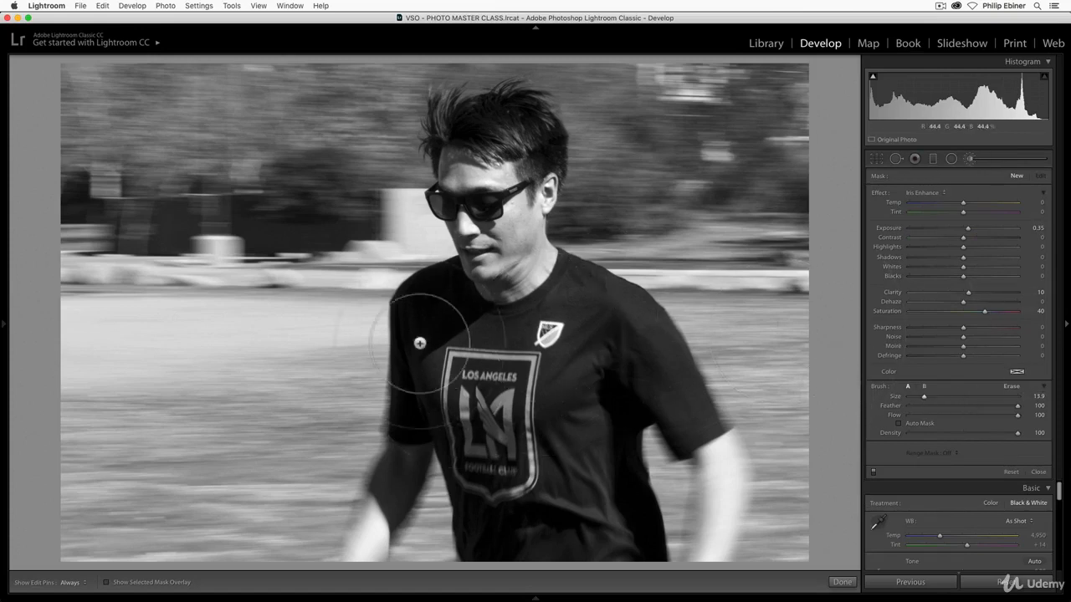
{"action": "key", "text": "o"}
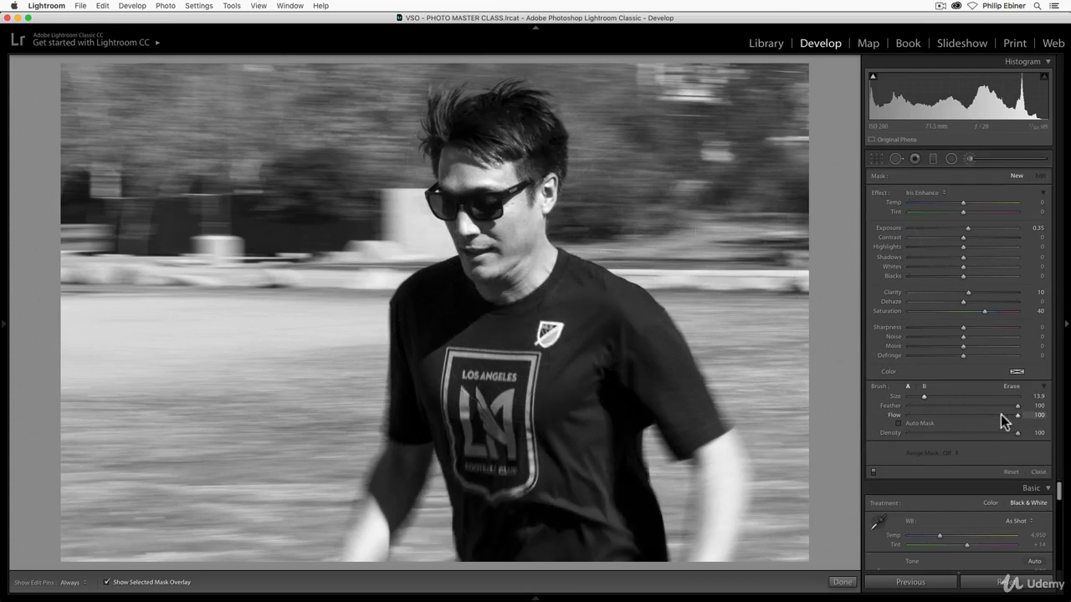
{"action": "mouse_move", "coordinate": [489, 158]}
{"action": "left_mouse_down"}
{"action": "mouse_move", "coordinate": [486, 215]}
{"action": "mouse_move", "coordinate": [538, 381]}
{"action": "mouse_move", "coordinate": [550, 539]}
{"action": "mouse_move", "coordinate": [511, 494]}
{"action": "mouse_move", "coordinate": [439, 319]}
{"action": "mouse_move", "coordinate": [455, 303]}
{"action": "mouse_move", "coordinate": [547, 404]}
{"action": "mouse_move", "coordinate": [583, 533]}
{"action": "mouse_move", "coordinate": [580, 328]}
{"action": "mouse_move", "coordinate": [574, 320]}
{"action": "mouse_move", "coordinate": [532, 399]}
{"action": "mouse_move", "coordinate": [519, 531]}
{"action": "left_mouse_up"}
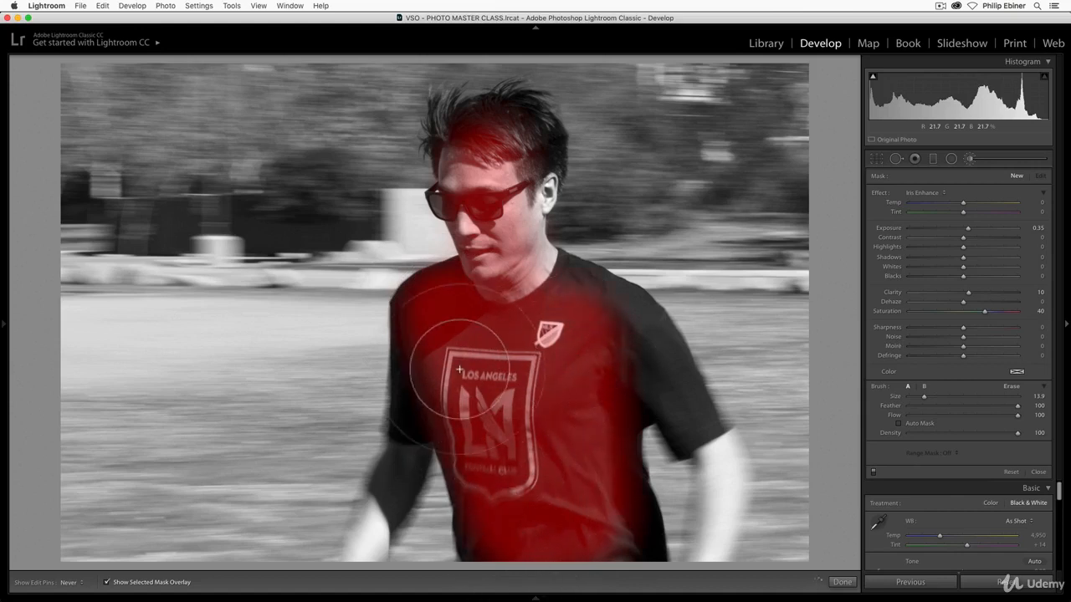
{"action": "mouse_move", "coordinate": [516, 303]}
{"action": "left_mouse_down"}
{"action": "mouse_move", "coordinate": [514, 158]}
{"action": "mouse_move", "coordinate": [510, 147]}
{"action": "mouse_move", "coordinate": [485, 151]}
{"action": "mouse_move", "coordinate": [501, 235]}
{"action": "mouse_move", "coordinate": [531, 164]}
{"action": "mouse_move", "coordinate": [493, 134]}
{"action": "mouse_move", "coordinate": [443, 155]}
{"action": "mouse_move", "coordinate": [461, 135]}
{"action": "mouse_move", "coordinate": [477, 147]}
{"action": "left_mouse_up"}
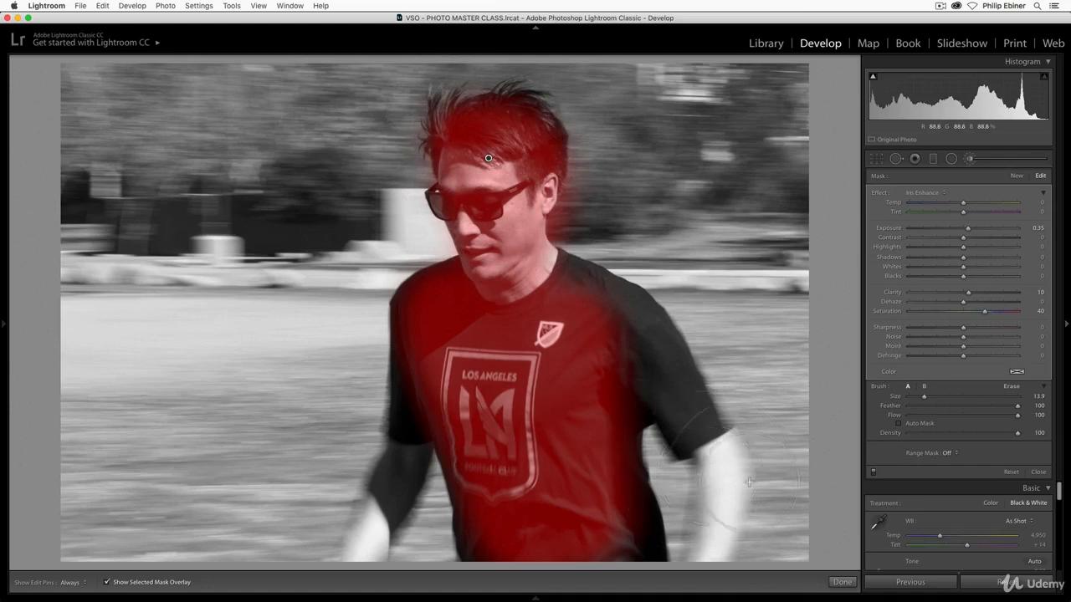
{"action": "key", "text": "o"}
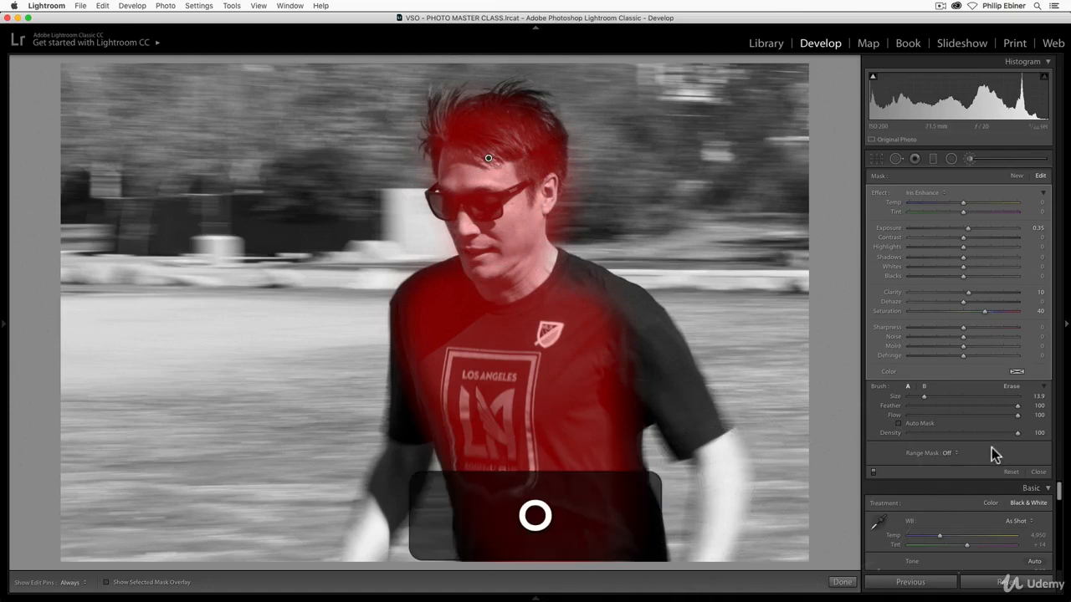
Reset the brush mask's Saturation, Clarity and Exposure to 0 and increase its Sharpness
{"action": "double_click", "coordinate": [986, 312]}
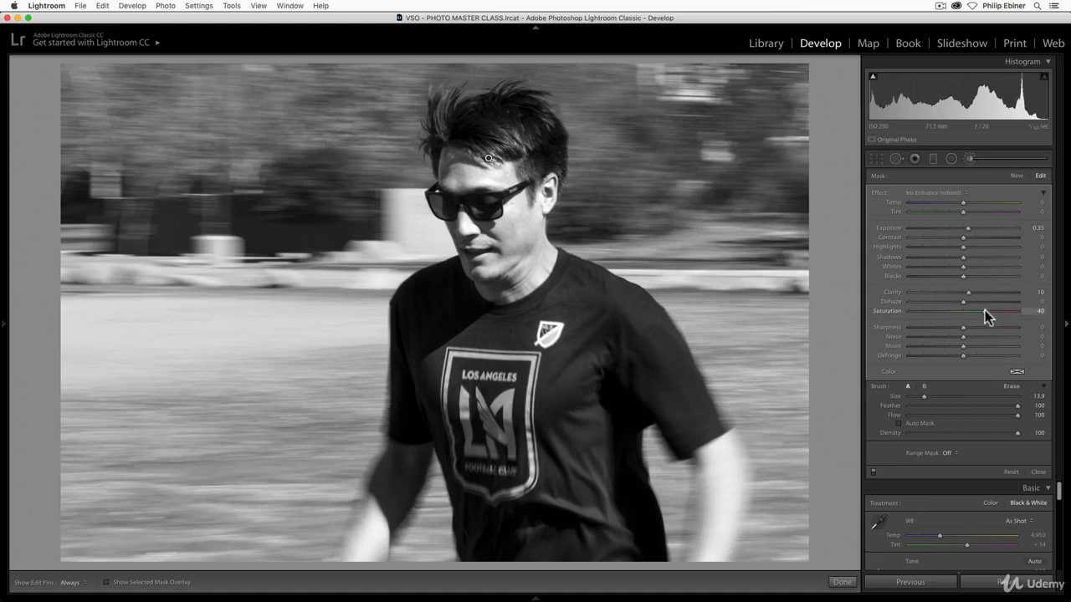
{"action": "double_click", "coordinate": [970, 291]}
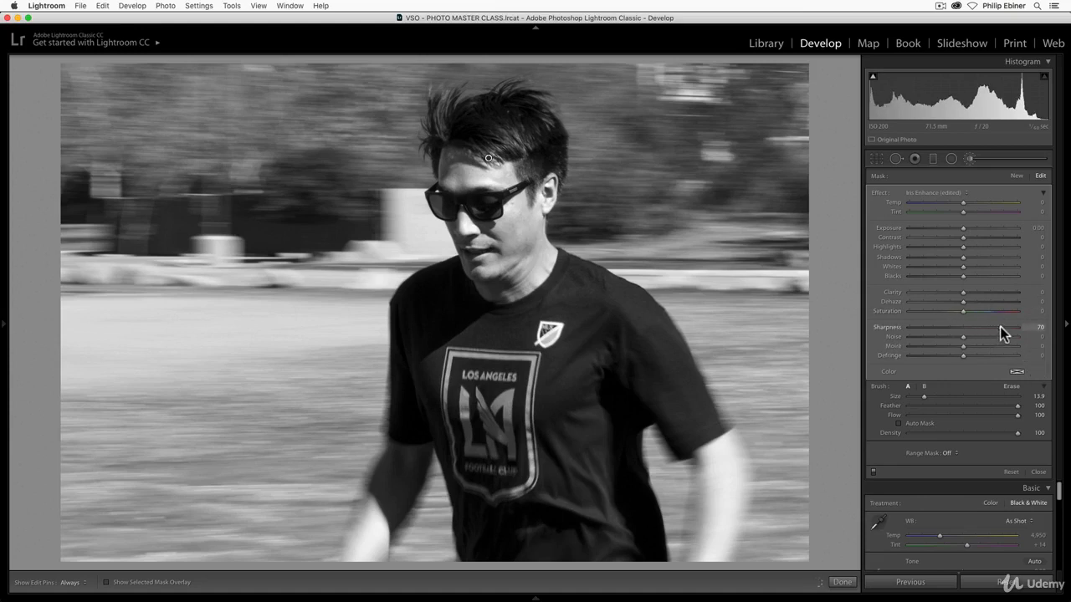
{"action": "left_click", "coordinate": [974, 293]}
{"action": "left_click_drag", "start_coordinate": [990, 327], "coordinate": [989, 327]}
Start a new Adjustment Brush mask and paint it over the large logo on the shirt
{"action": "left_click", "coordinate": [1016, 176]}
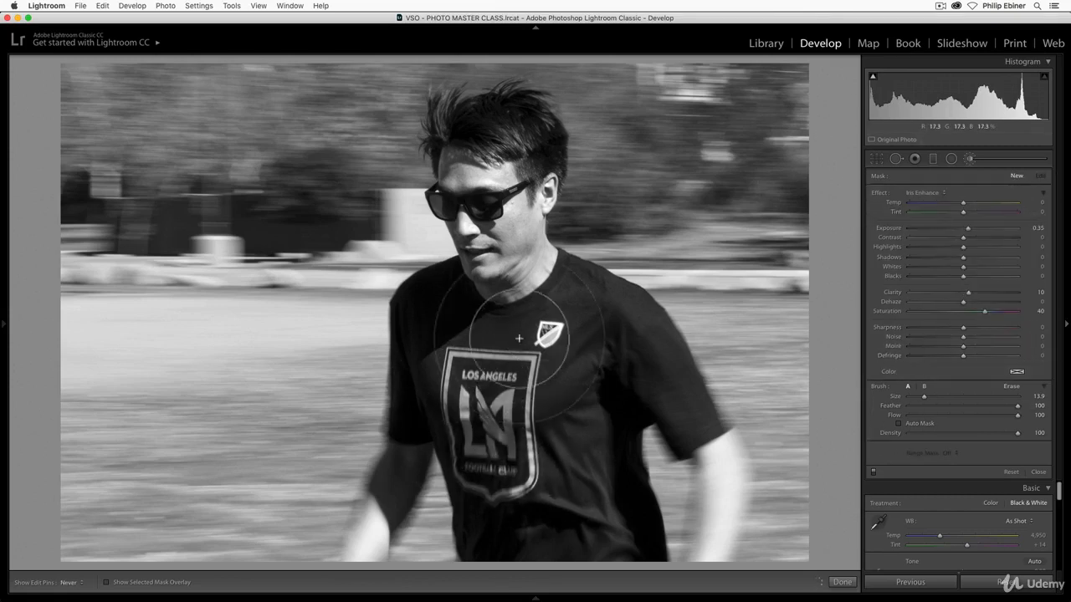
{"action": "left_click_drag", "start_coordinate": [479, 453], "coordinate": [514, 468]}
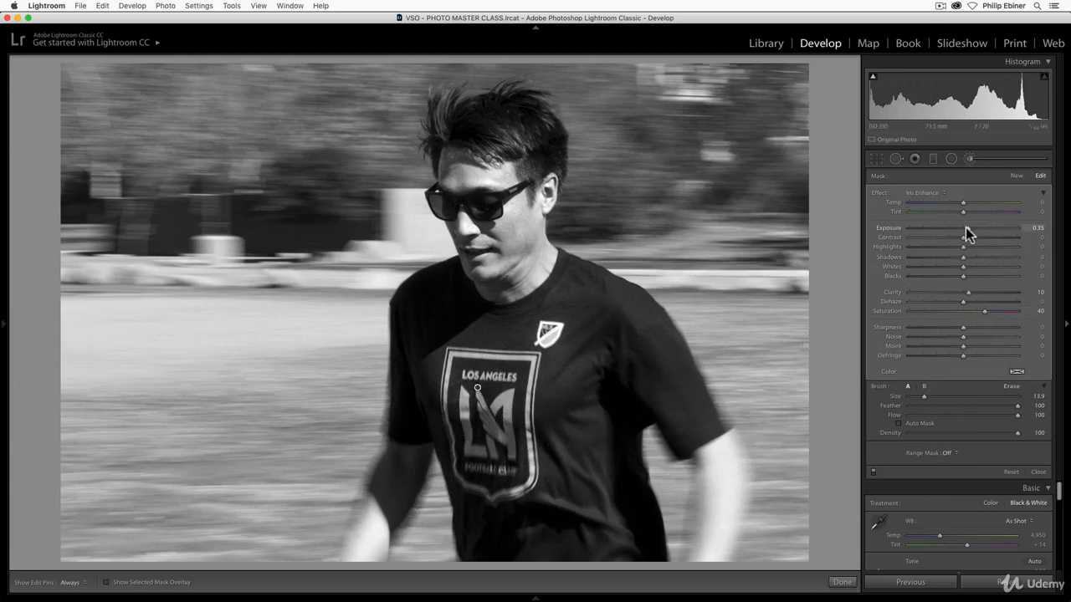
Reset the logo mask's Exposure, Clarity and Saturation to 0 and check its coverage with the mask overlay
{"action": "double_click", "coordinate": [965, 228]}
{"action": "double_click", "coordinate": [967, 292]}
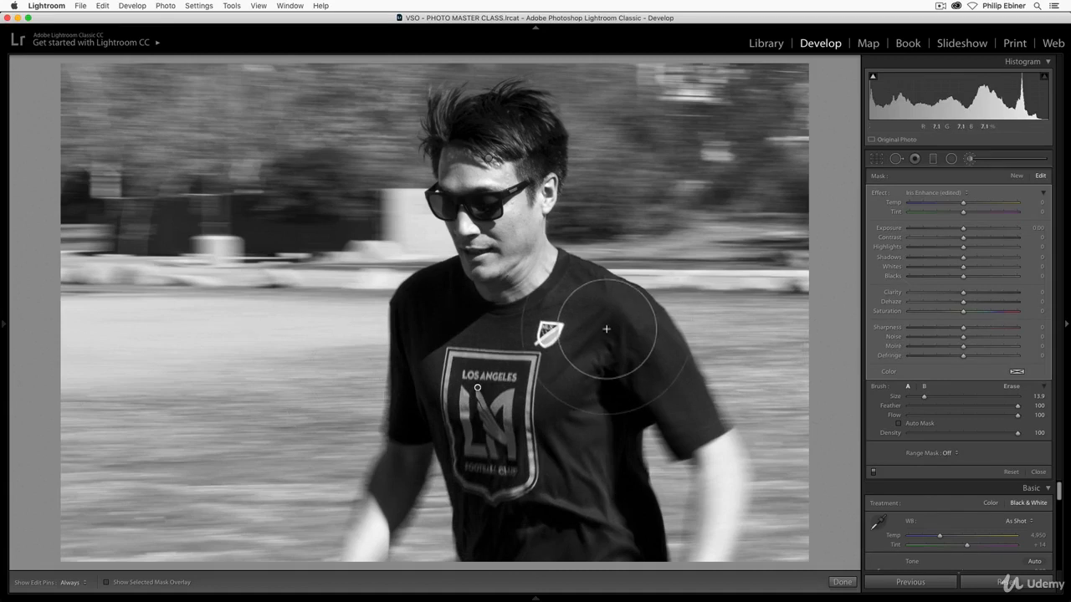
{"action": "key", "text": "o"}
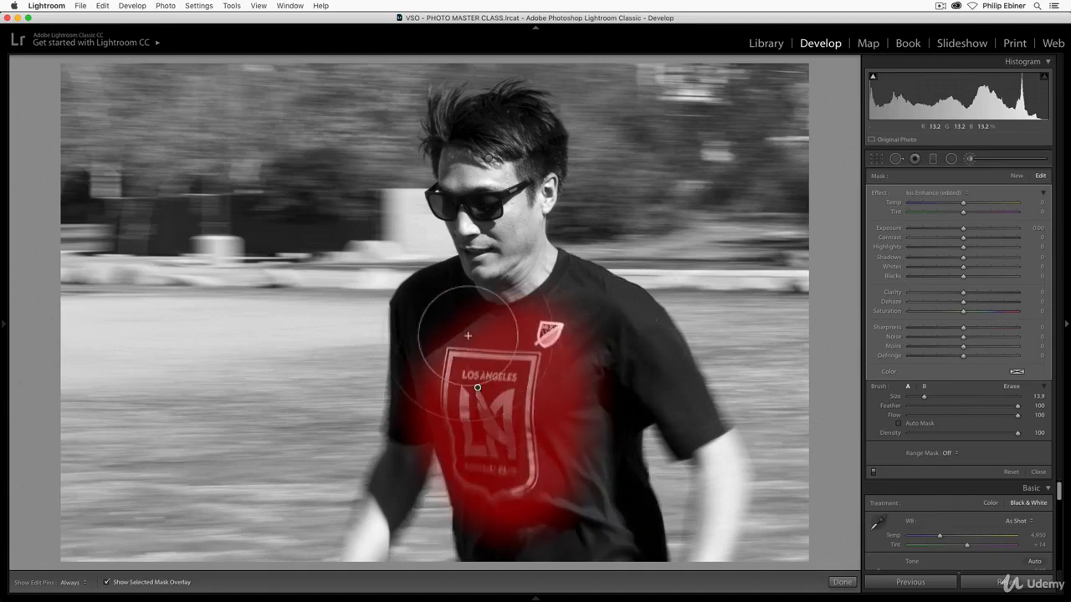
{"action": "key", "text": "o"}
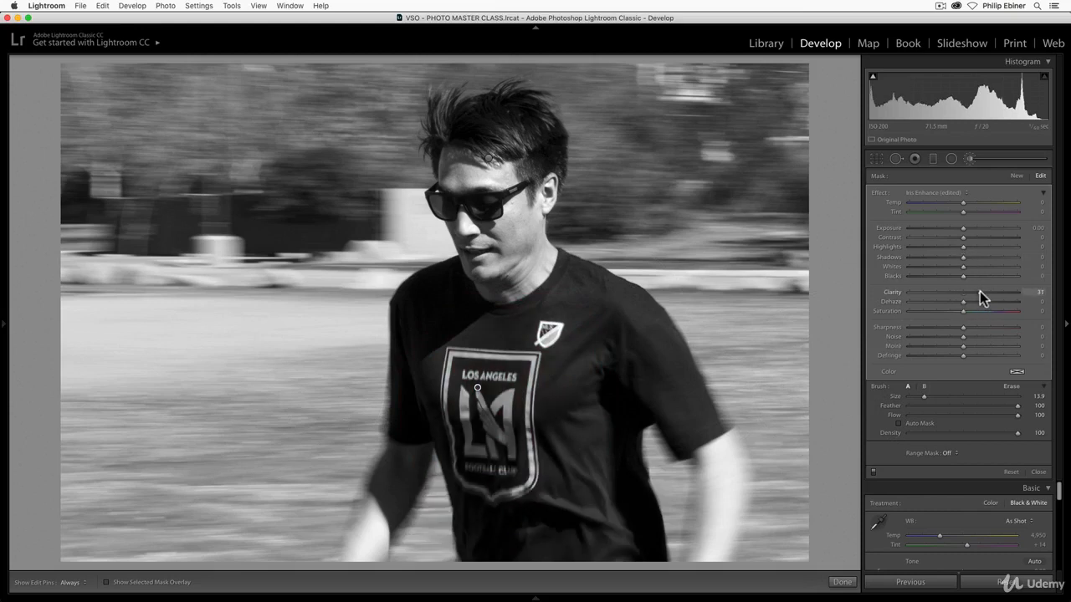
Set the logo mask's Clarity to 48, compare it with the effect switched off, and finish the brush adjustment
{"action": "mouse_move", "coordinate": [991, 290]}
{"action": "left_mouse_down"}
{"action": "mouse_move", "coordinate": [1001, 291]}
{"action": "mouse_move", "coordinate": [988, 291]}
{"action": "left_mouse_up"}
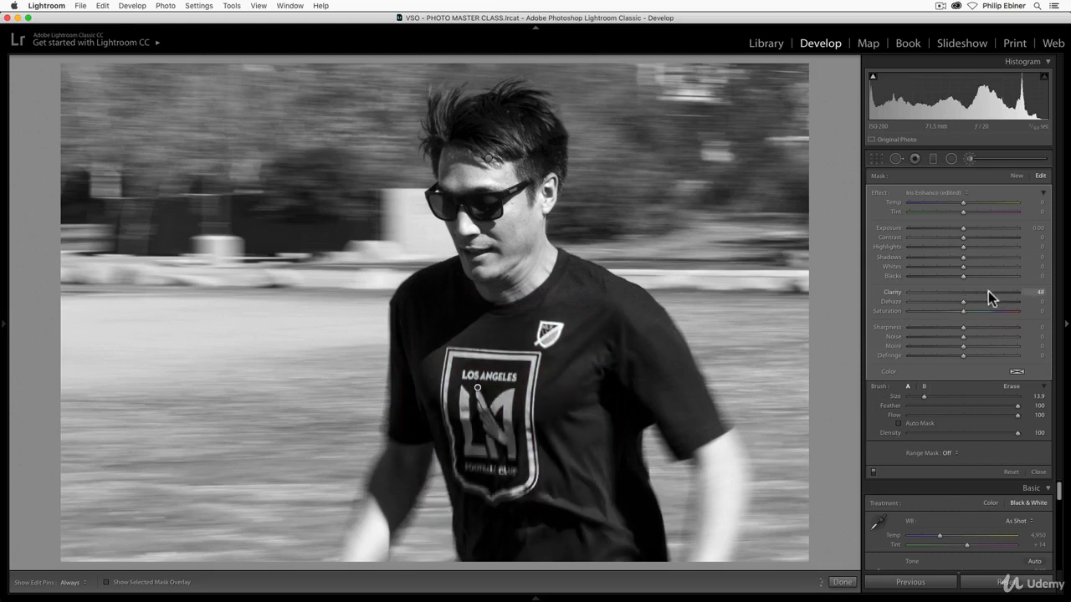
{"action": "left_click", "coordinate": [874, 472]}
{"action": "left_click", "coordinate": [841, 581]}
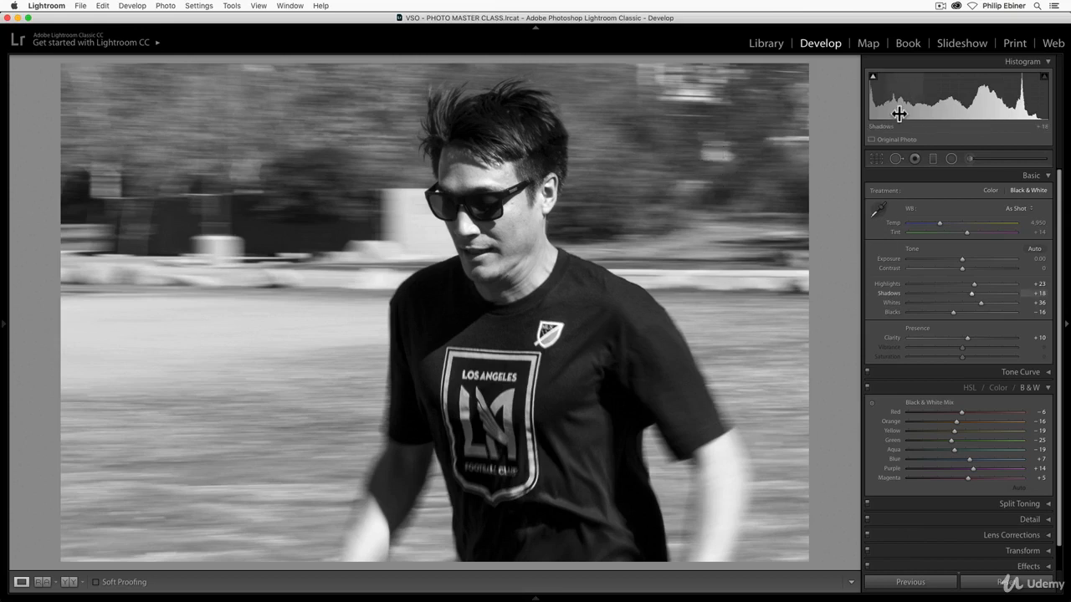
Draw a Radial Filter ellipse around the man's head and torso, stretch it to the photo's full height, and show the mask overlay
{"action": "key", "text": "shift+m"}
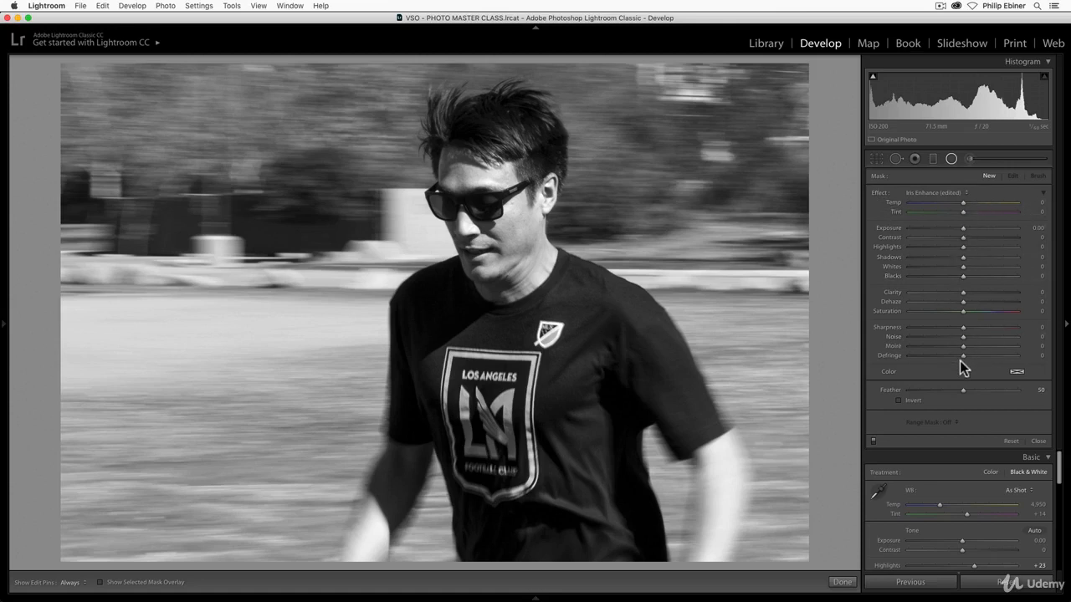
{"action": "left_click_drag", "start_coordinate": [495, 213], "coordinate": [643, 423]}
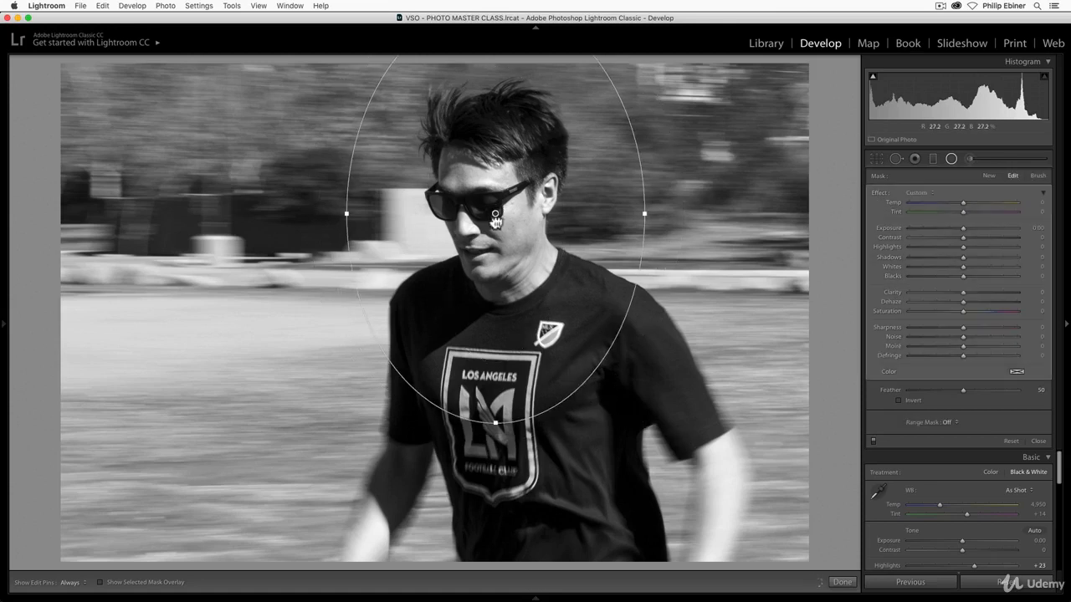
{"action": "left_click_drag", "start_coordinate": [496, 216], "coordinate": [507, 282]}
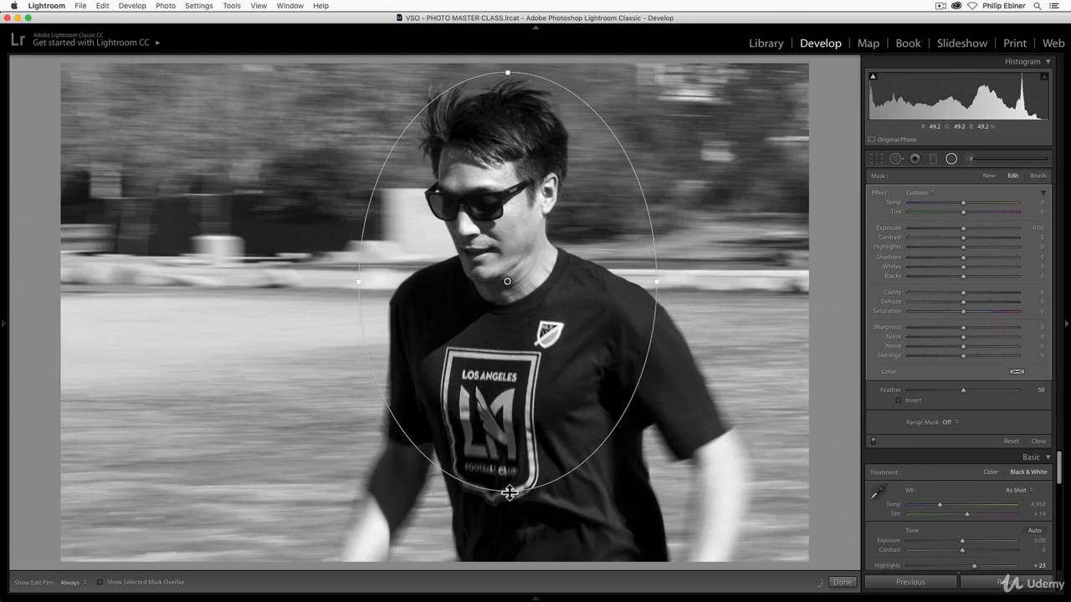
{"action": "left_click_drag", "start_coordinate": [509, 492], "coordinate": [535, 548]}
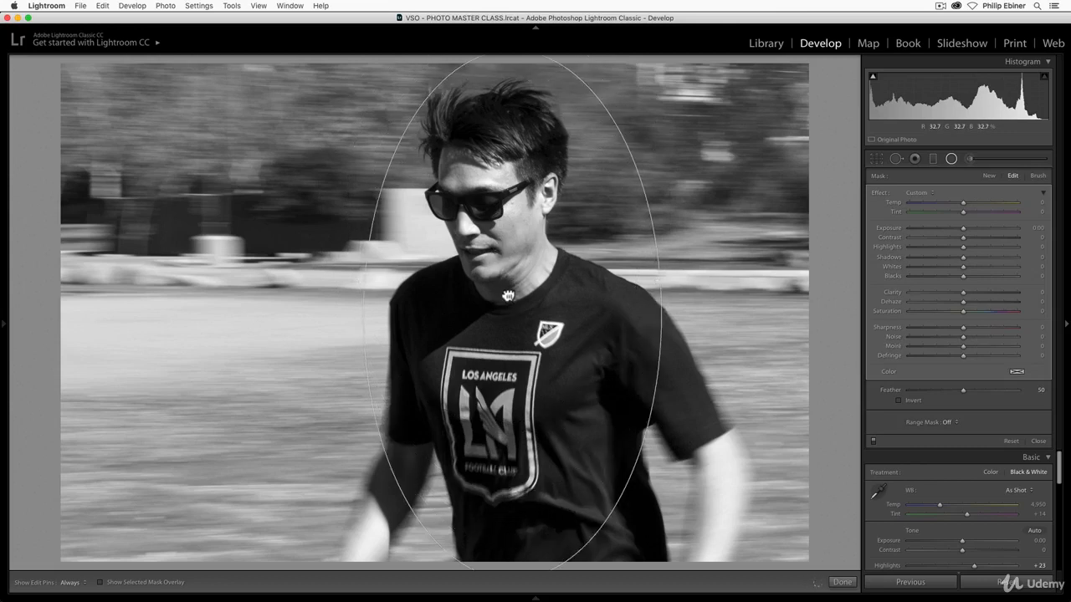
{"action": "left_click_drag", "start_coordinate": [508, 295], "coordinate": [505, 288]}
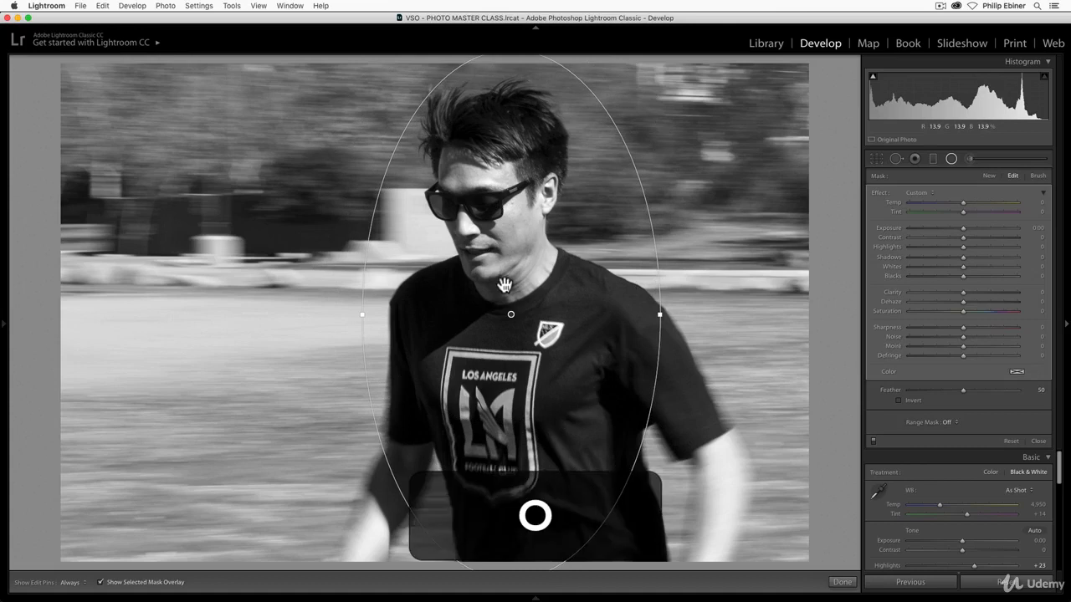
{"action": "key", "text": "o"}
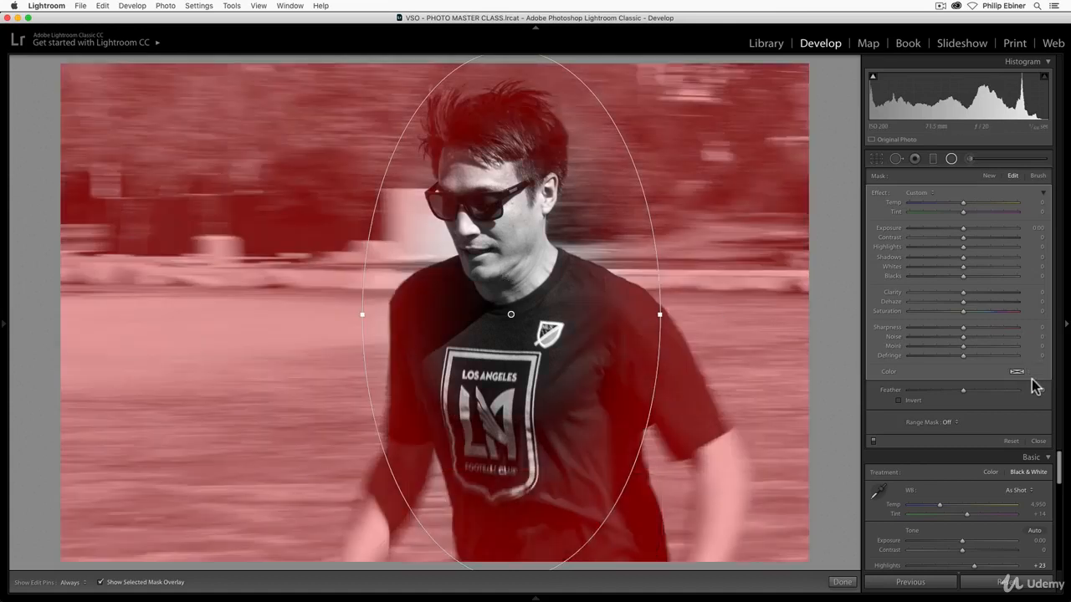
Erase the radial mask from the man's shirt and arms using the filter's erase brush at size 17.0
{"action": "left_click", "coordinate": [1037, 178]}
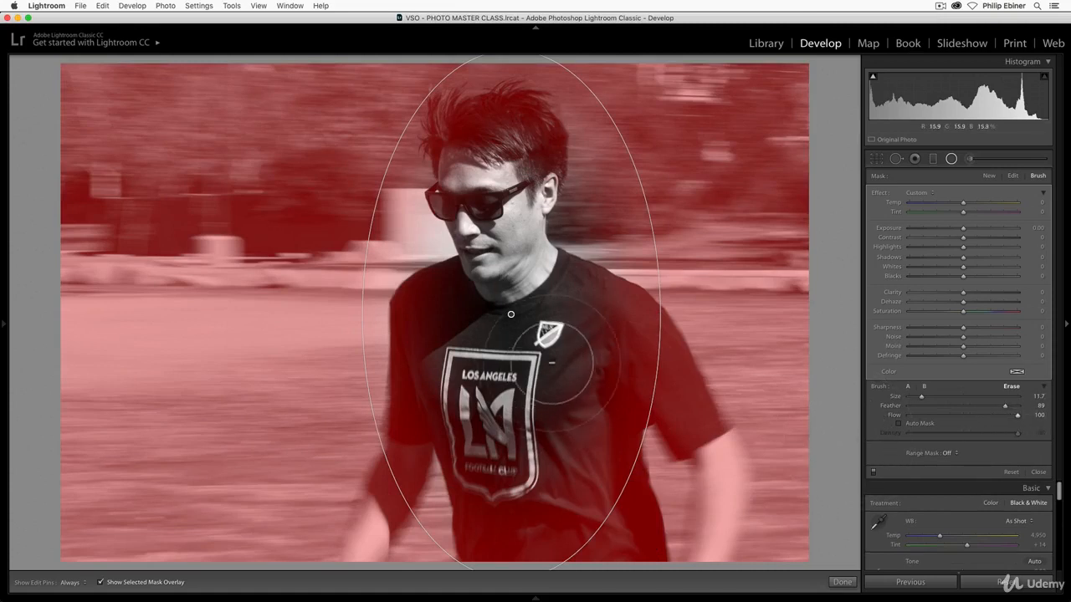
{"action": "key", "text": "h"}
{"action": "mouse_move", "coordinate": [622, 333]}
{"action": "left_mouse_down"}
{"action": "mouse_move", "coordinate": [662, 389]}
{"action": "mouse_move", "coordinate": [599, 364]}
{"action": "mouse_move", "coordinate": [602, 489]}
{"action": "mouse_move", "coordinate": [728, 448]}
{"action": "mouse_move", "coordinate": [609, 441]}
{"action": "mouse_move", "coordinate": [559, 475]}
{"action": "mouse_move", "coordinate": [557, 532]}
{"action": "mouse_move", "coordinate": [496, 388]}
{"action": "mouse_move", "coordinate": [477, 406]}
{"action": "mouse_move", "coordinate": [511, 536]}
{"action": "mouse_move", "coordinate": [527, 503]}
{"action": "mouse_move", "coordinate": [537, 403]}
{"action": "mouse_move", "coordinate": [513, 349]}
{"action": "mouse_move", "coordinate": [533, 534]}
{"action": "mouse_move", "coordinate": [568, 467]}
{"action": "mouse_move", "coordinate": [596, 587]}
{"action": "mouse_move", "coordinate": [613, 521]}
{"action": "mouse_move", "coordinate": [579, 408]}
{"action": "mouse_move", "coordinate": [588, 405]}
{"action": "mouse_move", "coordinate": [591, 441]}
{"action": "mouse_move", "coordinate": [616, 394]}
{"action": "mouse_move", "coordinate": [650, 405]}
{"action": "mouse_move", "coordinate": [679, 435]}
{"action": "mouse_move", "coordinate": [686, 499]}
{"action": "mouse_move", "coordinate": [670, 552]}
{"action": "mouse_move", "coordinate": [645, 511]}
{"action": "mouse_move", "coordinate": [621, 380]}
{"action": "mouse_move", "coordinate": [628, 543]}
{"action": "mouse_move", "coordinate": [573, 521]}
{"action": "mouse_move", "coordinate": [493, 407]}
{"action": "mouse_move", "coordinate": [500, 562]}
{"action": "mouse_move", "coordinate": [476, 471]}
{"action": "mouse_move", "coordinate": [393, 550]}
{"action": "mouse_move", "coordinate": [441, 475]}
{"action": "mouse_move", "coordinate": [445, 321]}
{"action": "mouse_move", "coordinate": [444, 376]}
{"action": "mouse_move", "coordinate": [394, 544]}
{"action": "mouse_move", "coordinate": [433, 351]}
{"action": "mouse_move", "coordinate": [469, 324]}
{"action": "mouse_move", "coordinate": [512, 321]}
{"action": "mouse_move", "coordinate": [649, 413]}
{"action": "mouse_move", "coordinate": [695, 548]}
{"action": "mouse_move", "coordinate": [709, 525]}
{"action": "mouse_move", "coordinate": [685, 427]}
{"action": "mouse_move", "coordinate": [642, 356]}
{"action": "mouse_move", "coordinate": [606, 319]}
{"action": "mouse_move", "coordinate": [546, 294]}
{"action": "mouse_move", "coordinate": [695, 433]}
{"action": "mouse_move", "coordinate": [675, 486]}
{"action": "left_mouse_up"}
{"action": "key", "text": "h"}
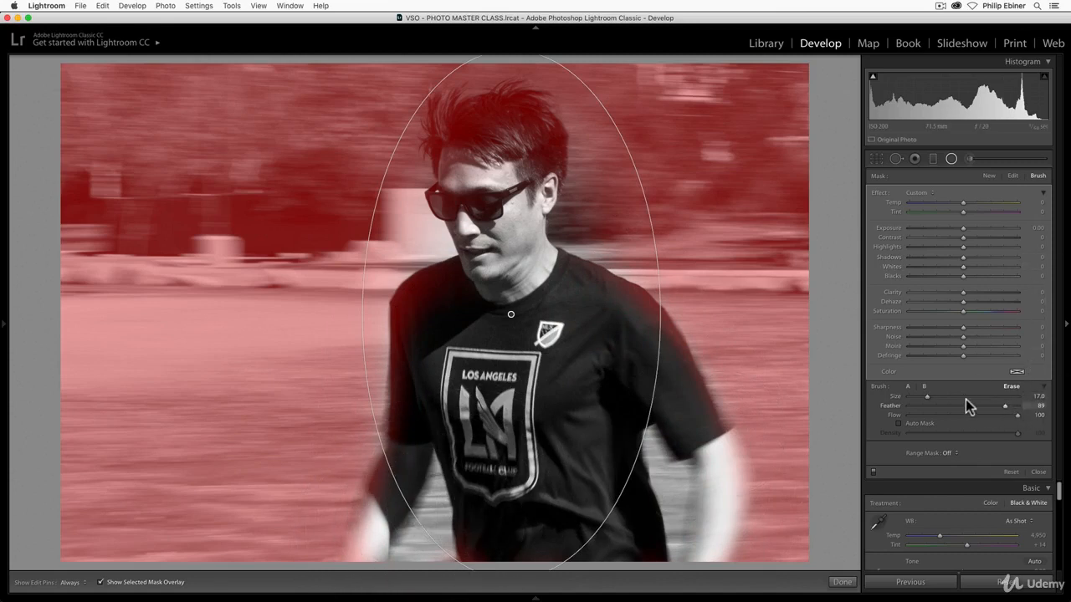
Enable Auto Mask and erase the radial mask from the man's hair, head and neck with a size 9.8 eraser
{"action": "left_click", "coordinate": [919, 425]}
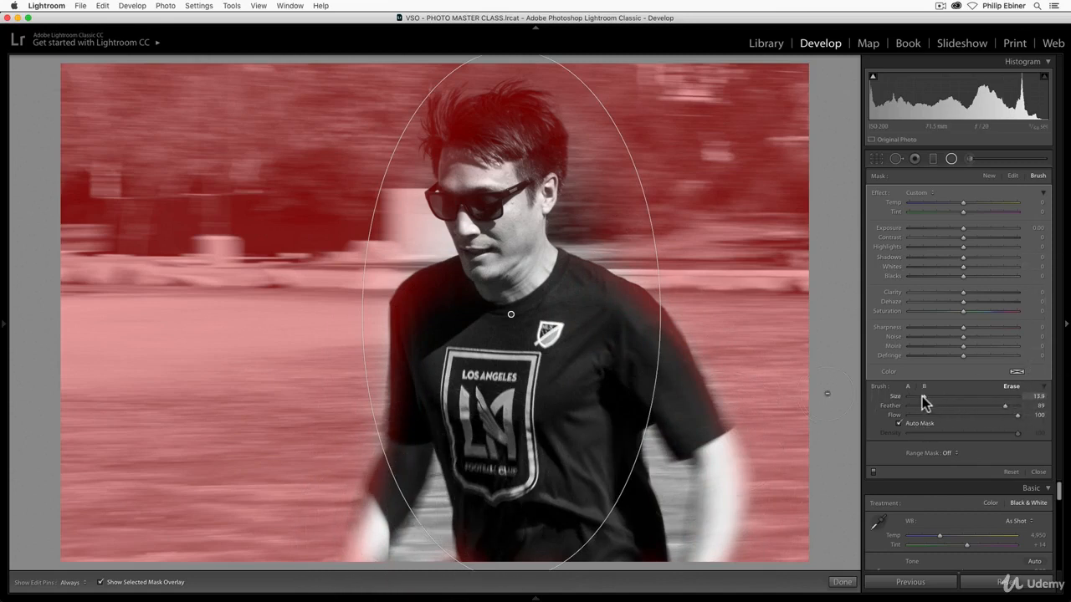
{"action": "left_click_drag", "start_coordinate": [919, 398], "coordinate": [918, 398]}
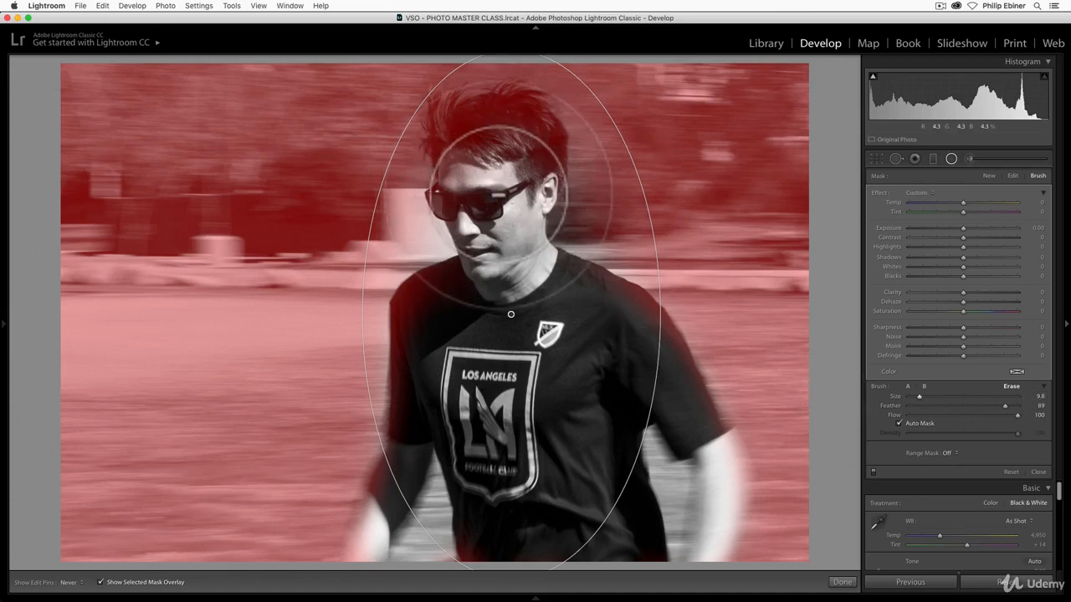
{"action": "key", "text": "h"}
{"action": "mouse_move", "coordinate": [566, 173]}
{"action": "left_mouse_down"}
{"action": "mouse_move", "coordinate": [602, 216]}
{"action": "mouse_move", "coordinate": [593, 183]}
{"action": "mouse_move", "coordinate": [555, 162]}
{"action": "mouse_move", "coordinate": [492, 168]}
{"action": "mouse_move", "coordinate": [508, 151]}
{"action": "mouse_move", "coordinate": [496, 164]}
{"action": "mouse_move", "coordinate": [544, 185]}
{"action": "left_mouse_up"}
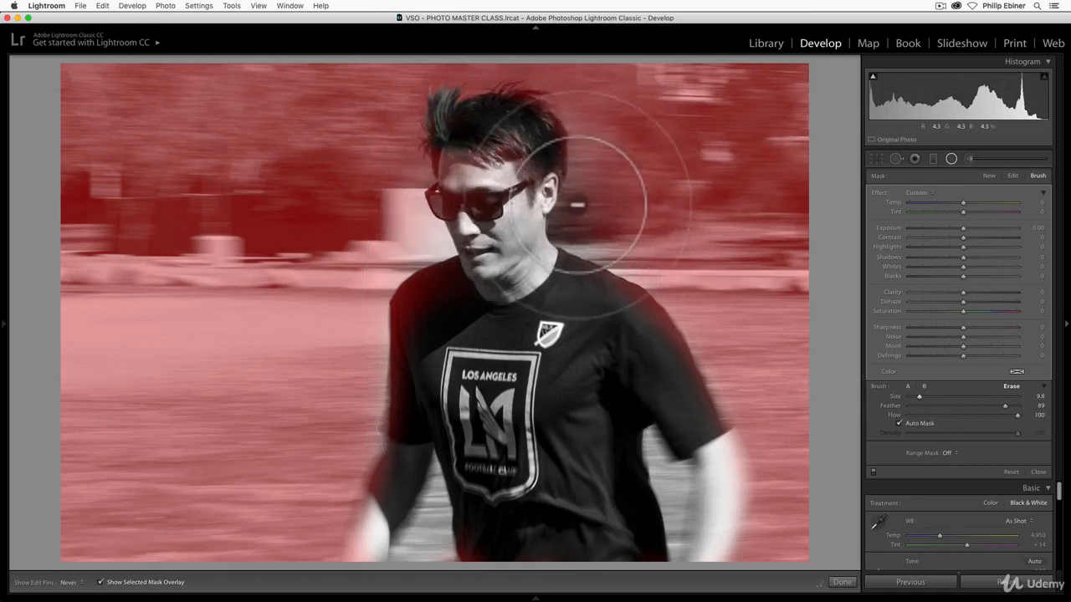
{"action": "mouse_move", "coordinate": [599, 210]}
{"action": "left_mouse_down"}
{"action": "mouse_move", "coordinate": [596, 174]}
{"action": "mouse_move", "coordinate": [575, 155]}
{"action": "mouse_move", "coordinate": [607, 165]}
{"action": "mouse_move", "coordinate": [589, 154]}
{"action": "mouse_move", "coordinate": [571, 150]}
{"action": "mouse_move", "coordinate": [514, 178]}
{"action": "mouse_move", "coordinate": [499, 204]}
{"action": "mouse_move", "coordinate": [487, 176]}
{"action": "mouse_move", "coordinate": [491, 163]}
{"action": "mouse_move", "coordinate": [493, 177]}
{"action": "mouse_move", "coordinate": [543, 211]}
{"action": "mouse_move", "coordinate": [520, 204]}
{"action": "mouse_move", "coordinate": [506, 229]}
{"action": "mouse_move", "coordinate": [507, 210]}
{"action": "mouse_move", "coordinate": [512, 236]}
{"action": "mouse_move", "coordinate": [515, 159]}
{"action": "mouse_move", "coordinate": [573, 154]}
{"action": "mouse_move", "coordinate": [611, 175]}
{"action": "mouse_move", "coordinate": [585, 145]}
{"action": "mouse_move", "coordinate": [616, 191]}
{"action": "mouse_move", "coordinate": [602, 225]}
{"action": "mouse_move", "coordinate": [520, 204]}
{"action": "left_mouse_up"}
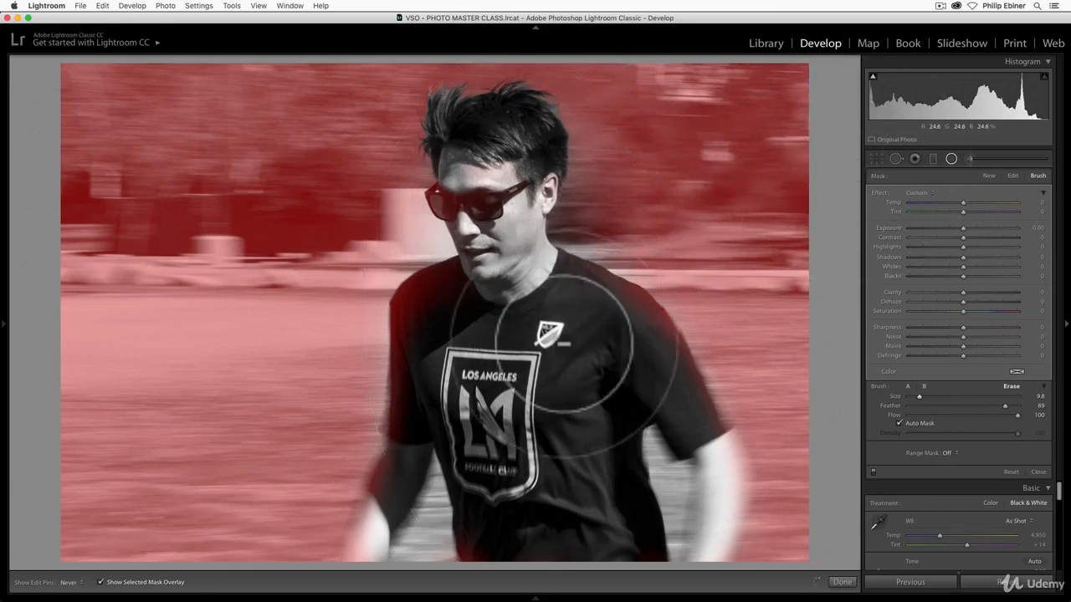
{"action": "key", "text": "h"}
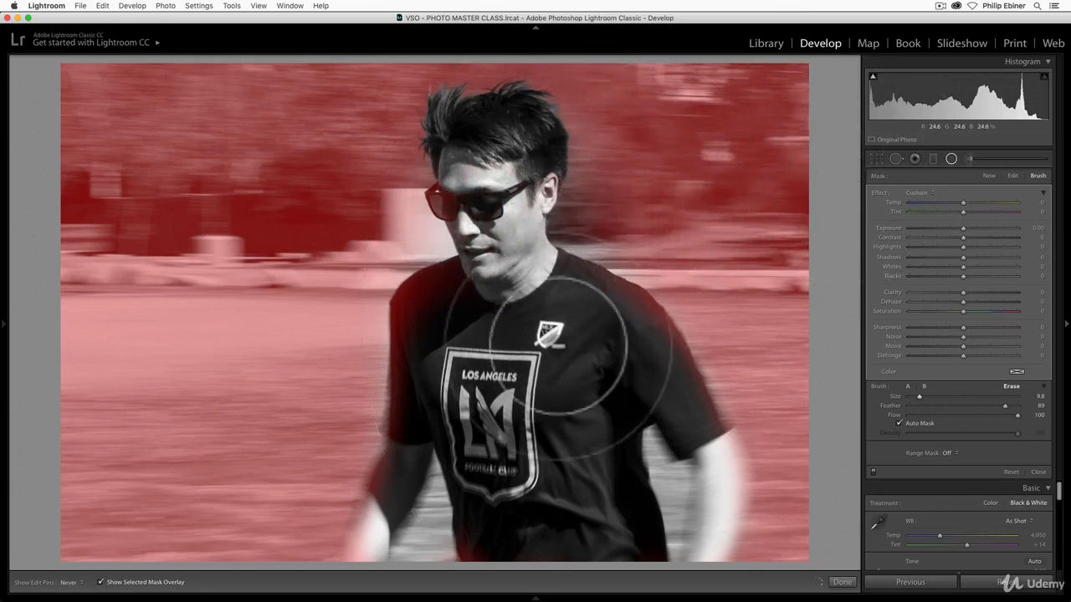
{"action": "key", "text": "h"}
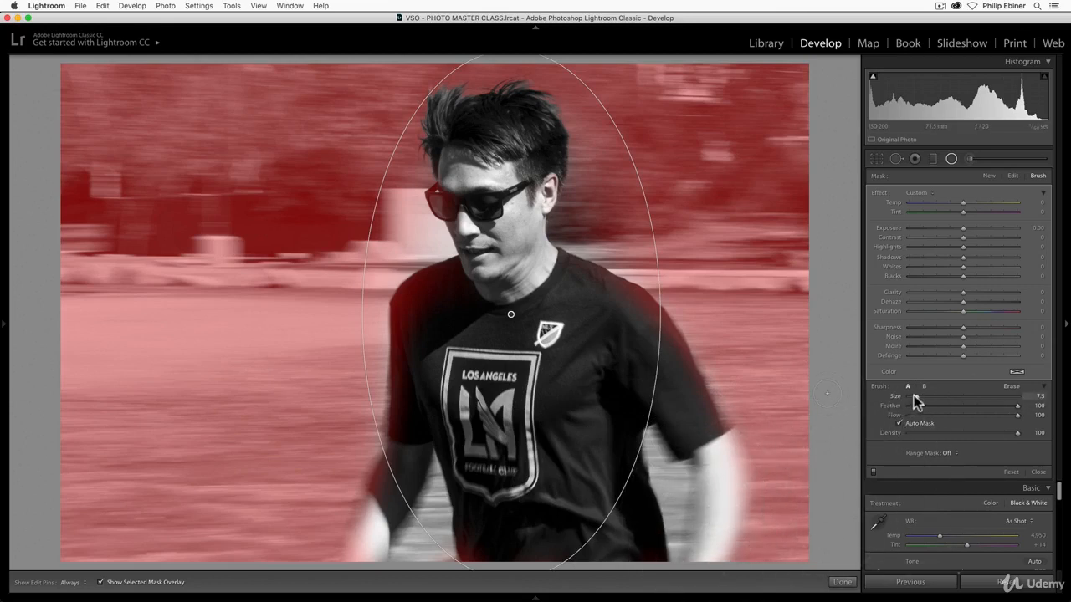
Paint the radial mask back onto the background beside the arms, torso and shoulder with brush A at size 4.6
{"action": "key", "text": "h"}
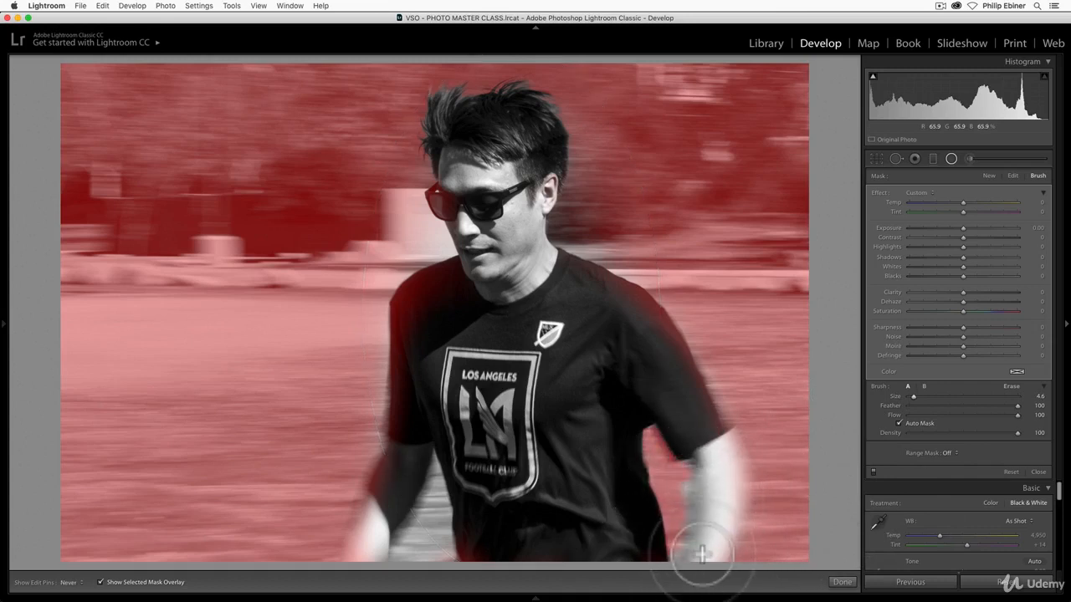
{"action": "left_click_drag", "start_coordinate": [699, 583], "coordinate": [706, 571]}
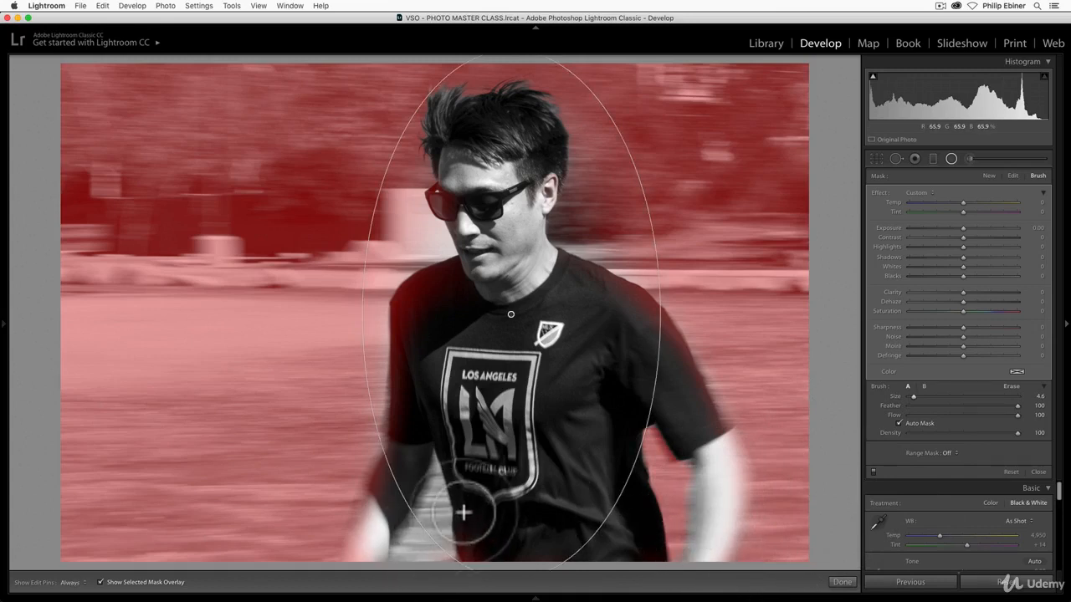
{"action": "left_click_drag", "start_coordinate": [463, 512], "coordinate": [457, 567]}
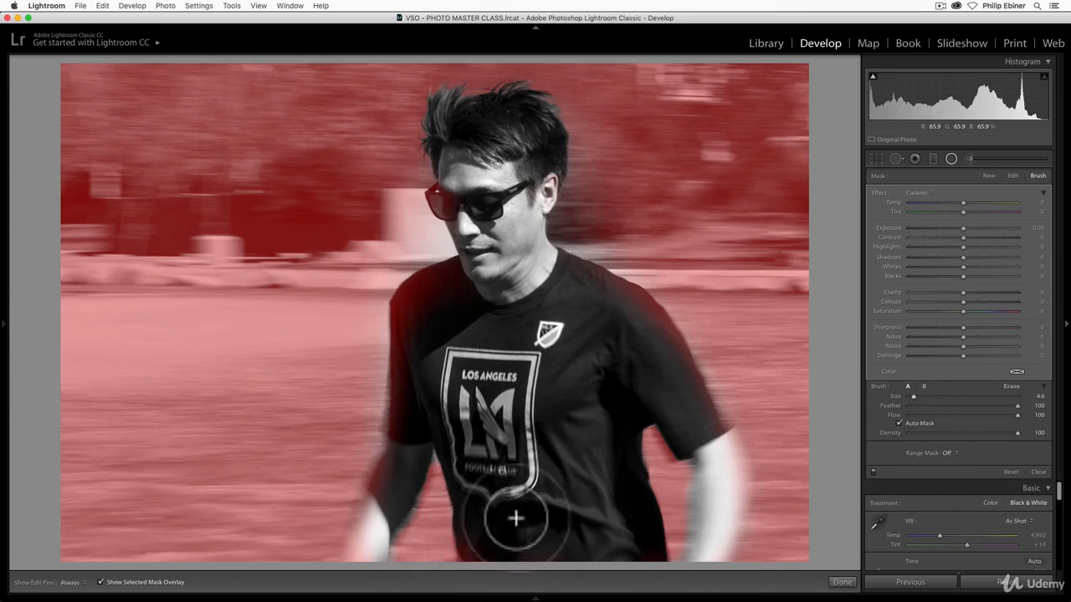
{"action": "mouse_move", "coordinate": [432, 243]}
{"action": "left_mouse_down"}
{"action": "mouse_move", "coordinate": [437, 230]}
{"action": "mouse_move", "coordinate": [428, 234]}
{"action": "left_mouse_up"}
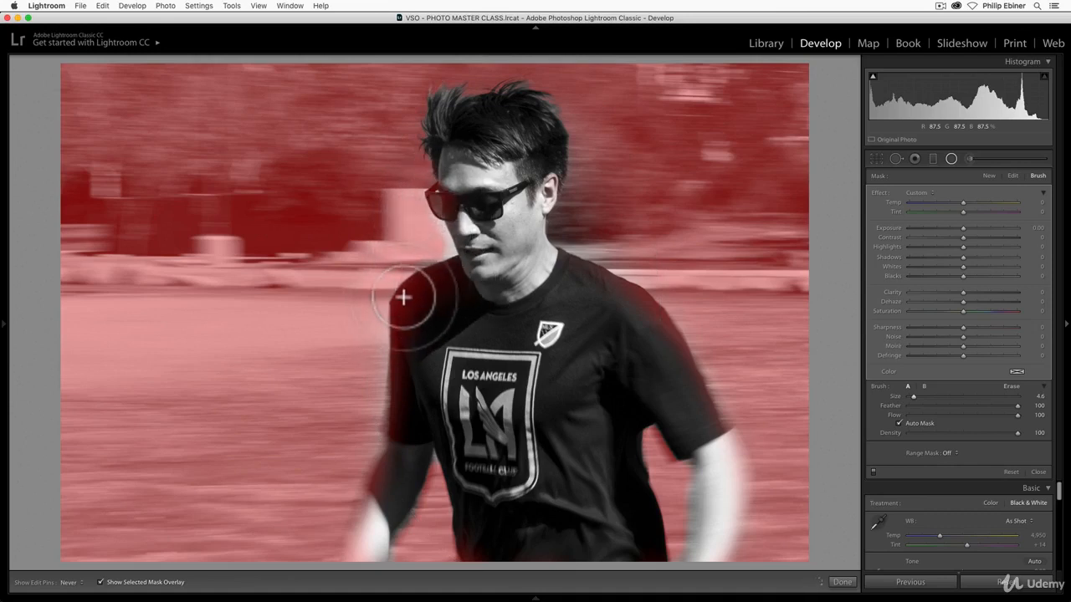
Erase the leftover mask from the sunglasses with a size 7.5 eraser and hide the mask overlay
{"action": "key", "text": "h"}
{"action": "left_click", "coordinate": [1011, 387]}
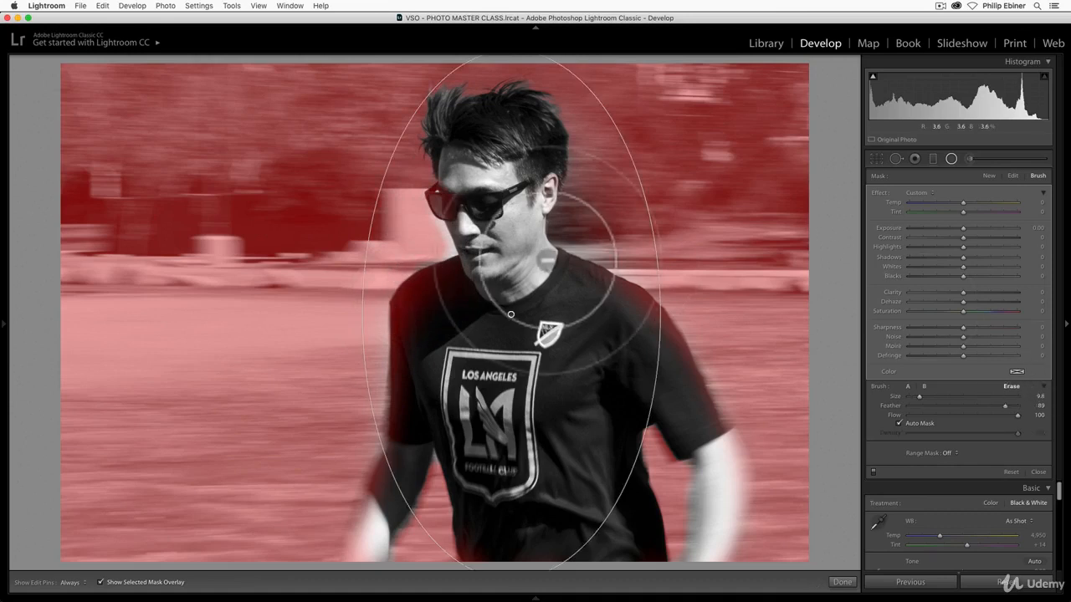
{"action": "left_click_drag", "start_coordinate": [917, 396], "coordinate": [916, 396]}
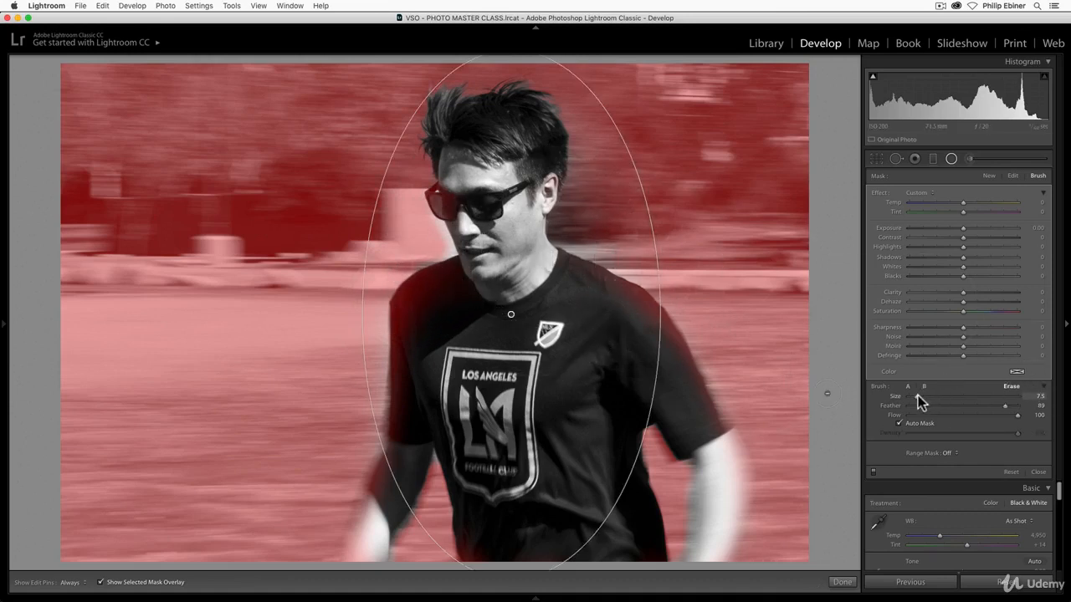
{"action": "key", "text": "h"}
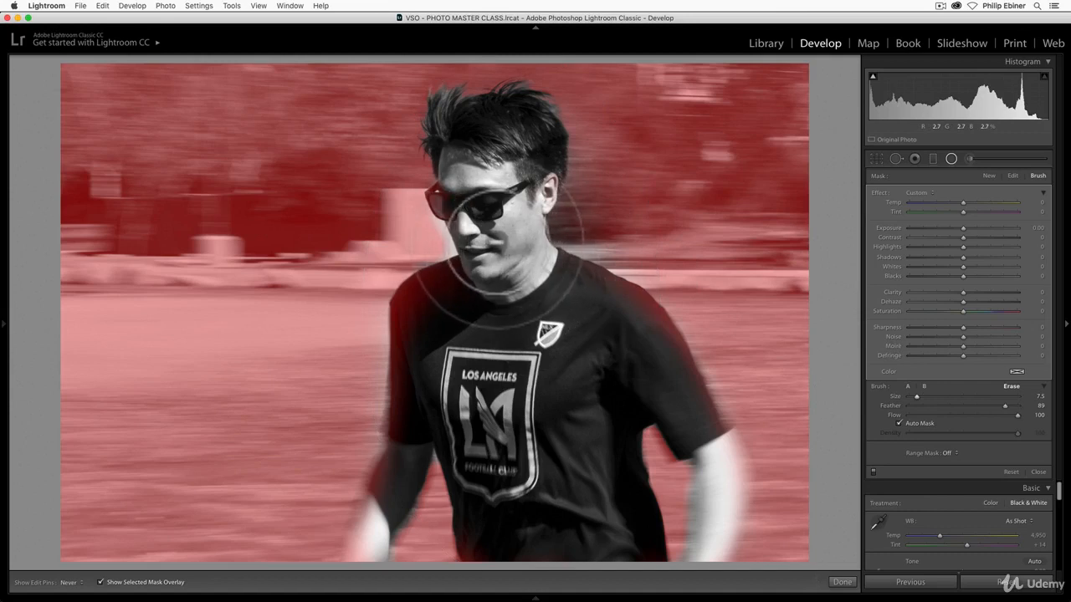
{"action": "key", "text": "h"}
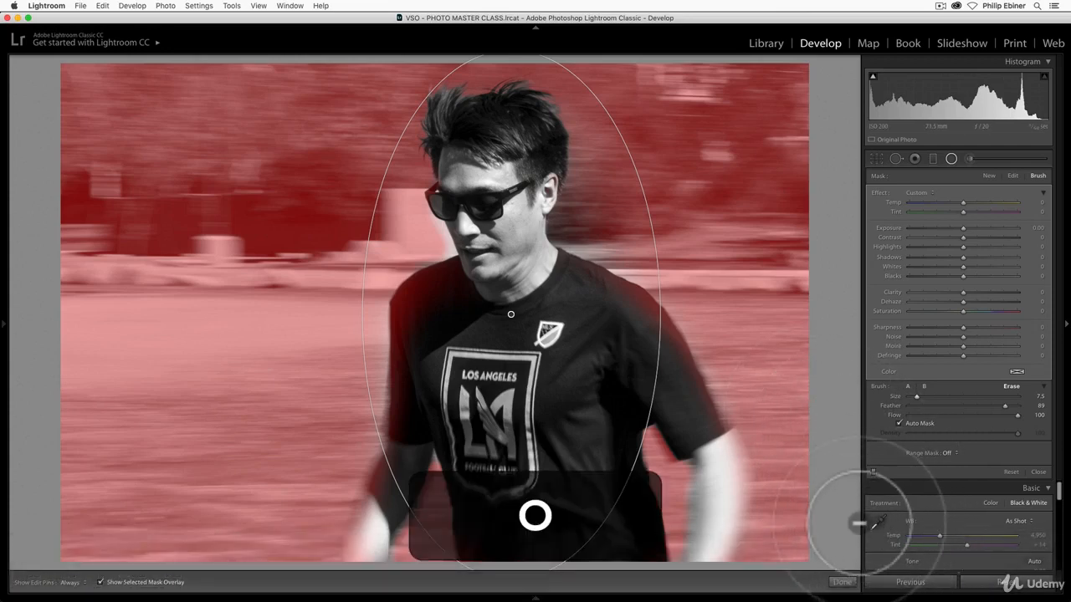
{"action": "key", "text": "o"}
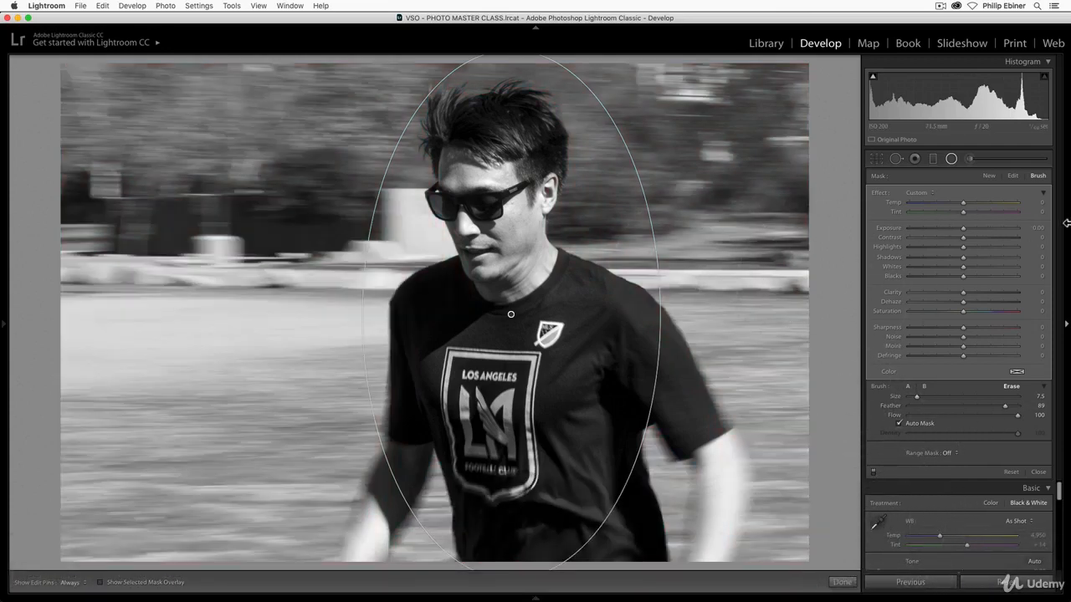
Set the radial mask's Shadows to 32 and Exposure to 0.43 to brighten the background
{"action": "mouse_move", "coordinate": [963, 232]}
{"action": "left_mouse_down"}
{"action": "mouse_move", "coordinate": [975, 230]}
{"action": "mouse_move", "coordinate": [966, 227]}
{"action": "left_mouse_up"}
{"action": "double_click", "coordinate": [967, 228]}
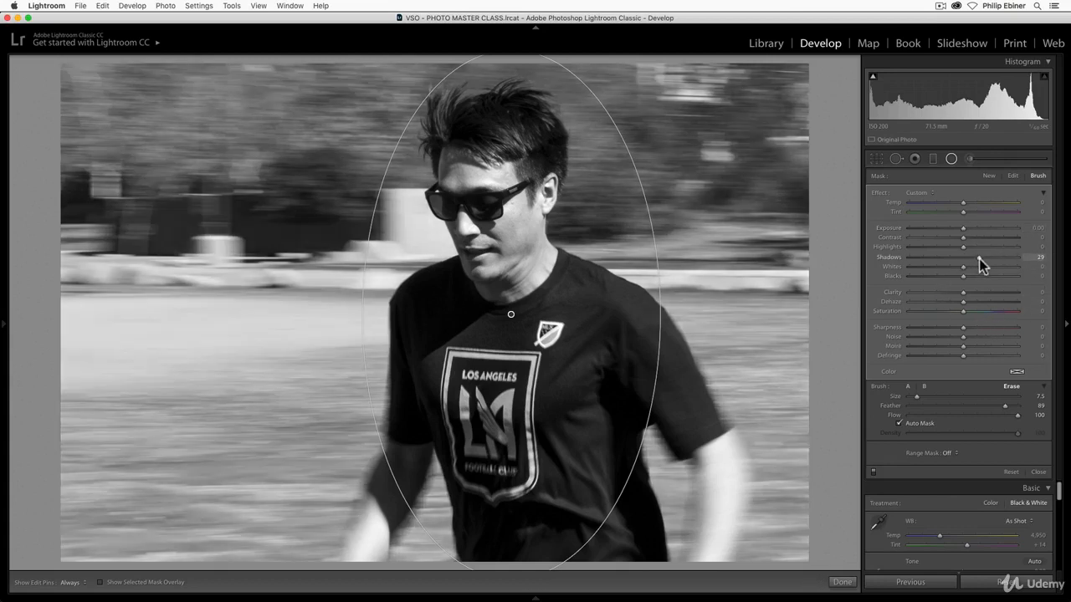
{"action": "left_click_drag", "start_coordinate": [978, 259], "coordinate": [982, 259]}
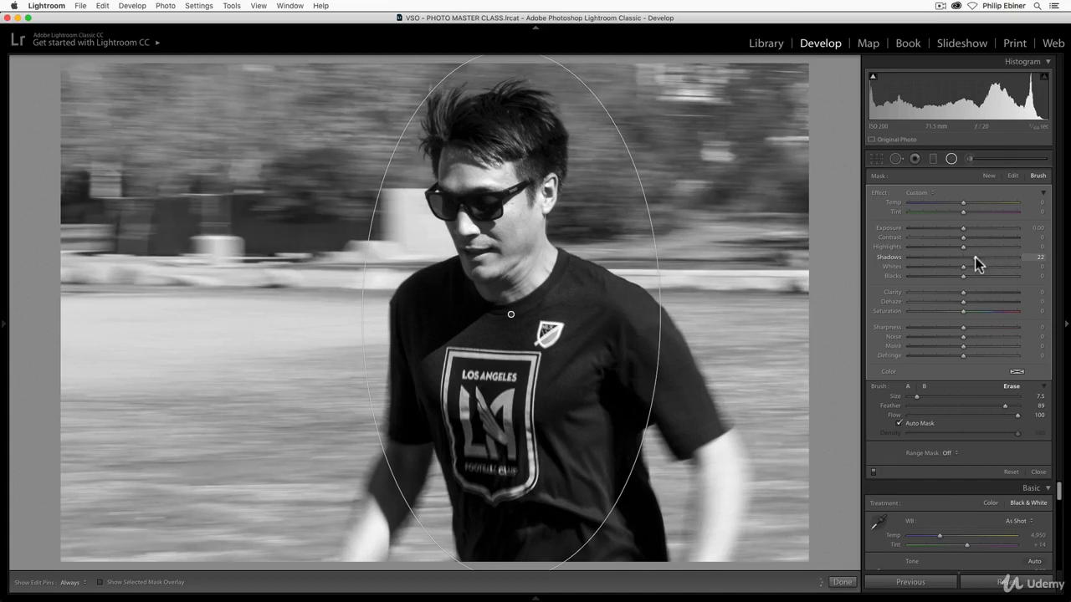
{"action": "left_click_drag", "start_coordinate": [975, 257], "coordinate": [983, 262]}
{"action": "double_click", "coordinate": [983, 258]}
{"action": "left_click_drag", "start_coordinate": [966, 227], "coordinate": [965, 251]}
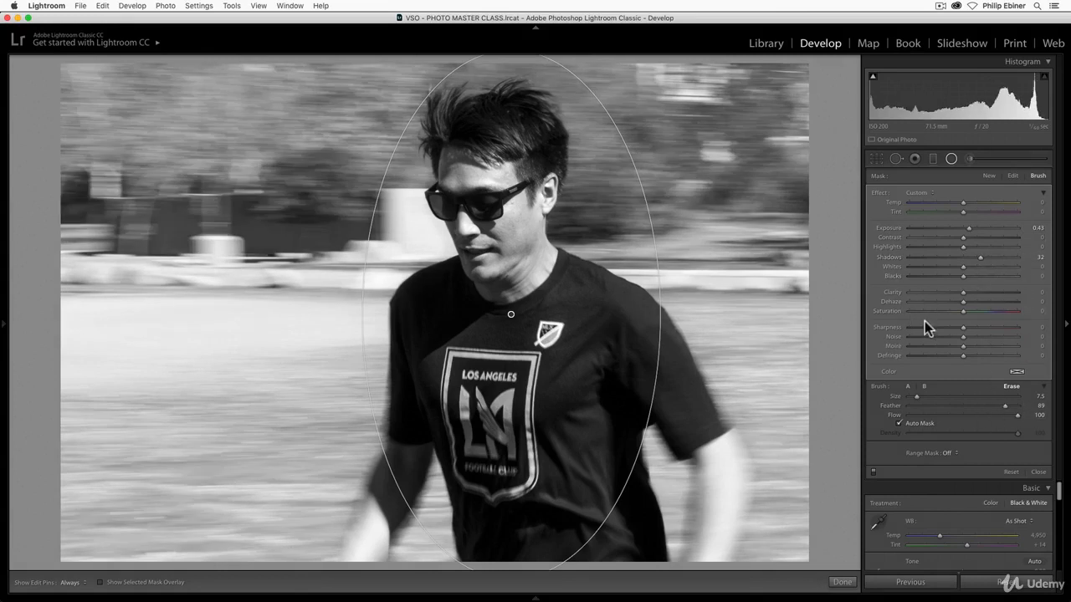
Set the radial mask's Sharpness to -69 and Clarity to -25, and switch the effect off to compare
{"action": "left_click_drag", "start_coordinate": [924, 329], "coordinate": [898, 332]}
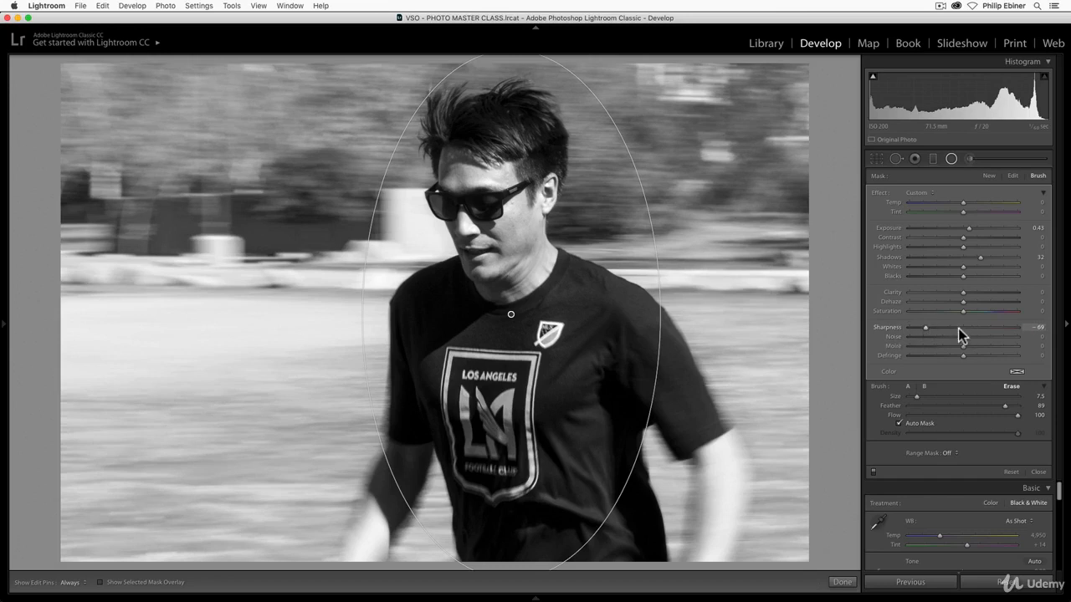
{"action": "left_click_drag", "start_coordinate": [962, 293], "coordinate": [910, 292]}
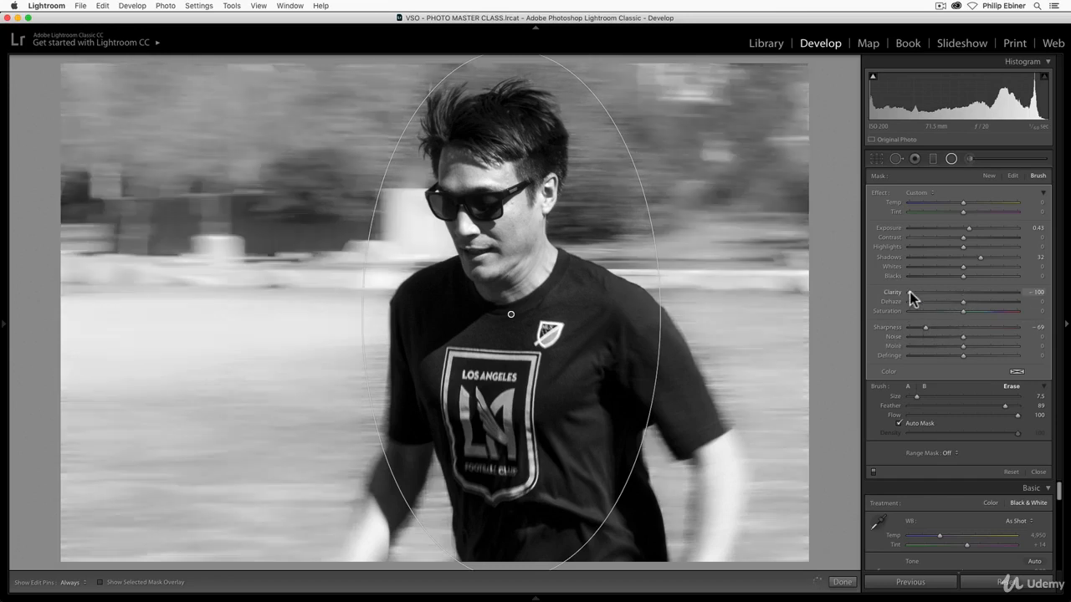
{"action": "left_click", "coordinate": [942, 293]}
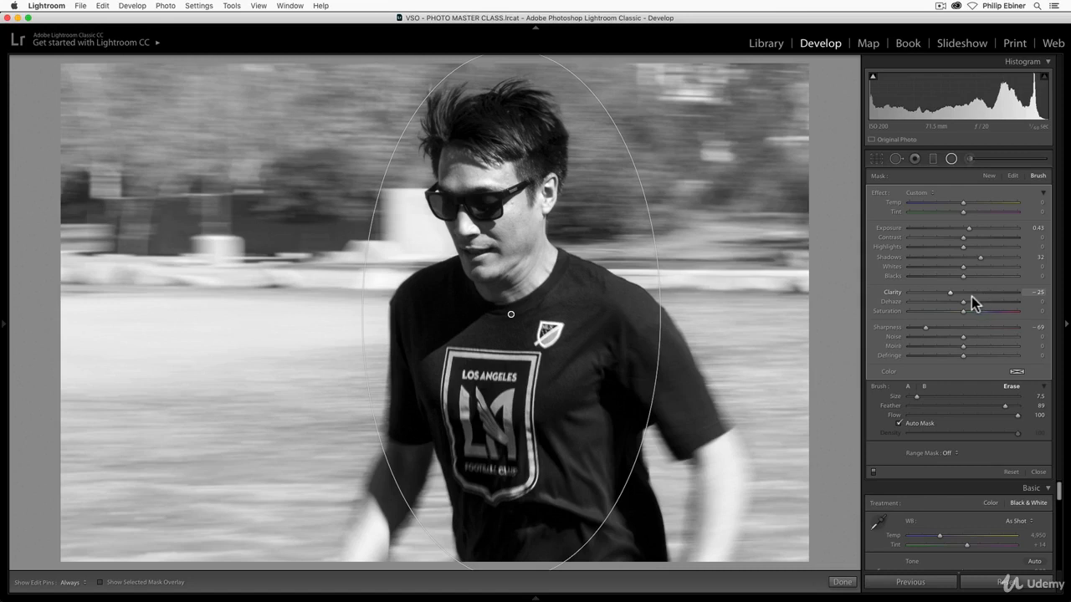
{"action": "left_click", "coordinate": [872, 472]}
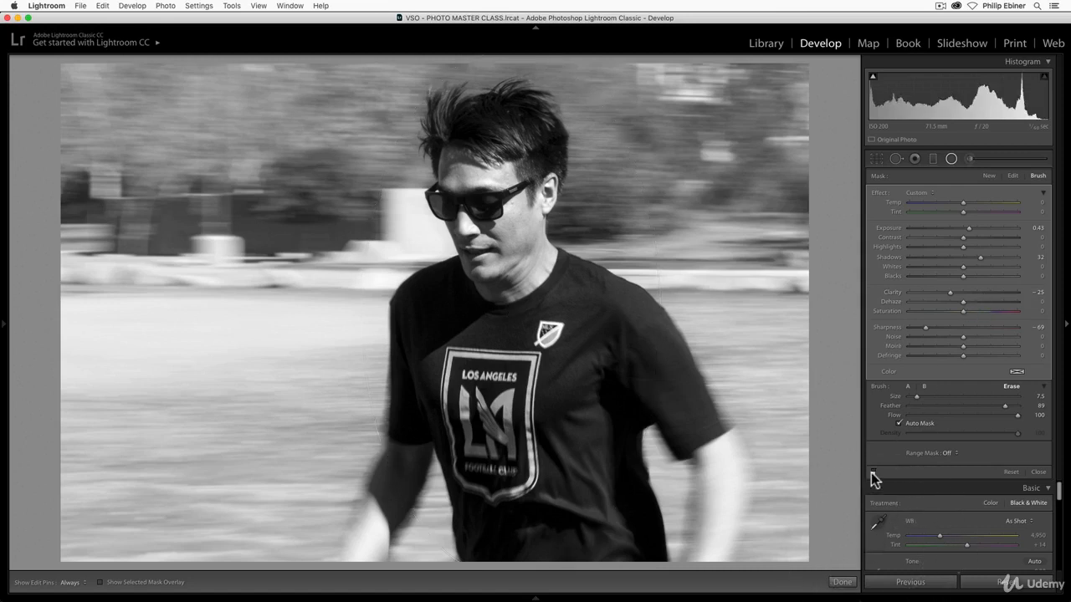
Switch the radial mask's effect back on and finish editing the mask
{"action": "left_click", "coordinate": [872, 472]}
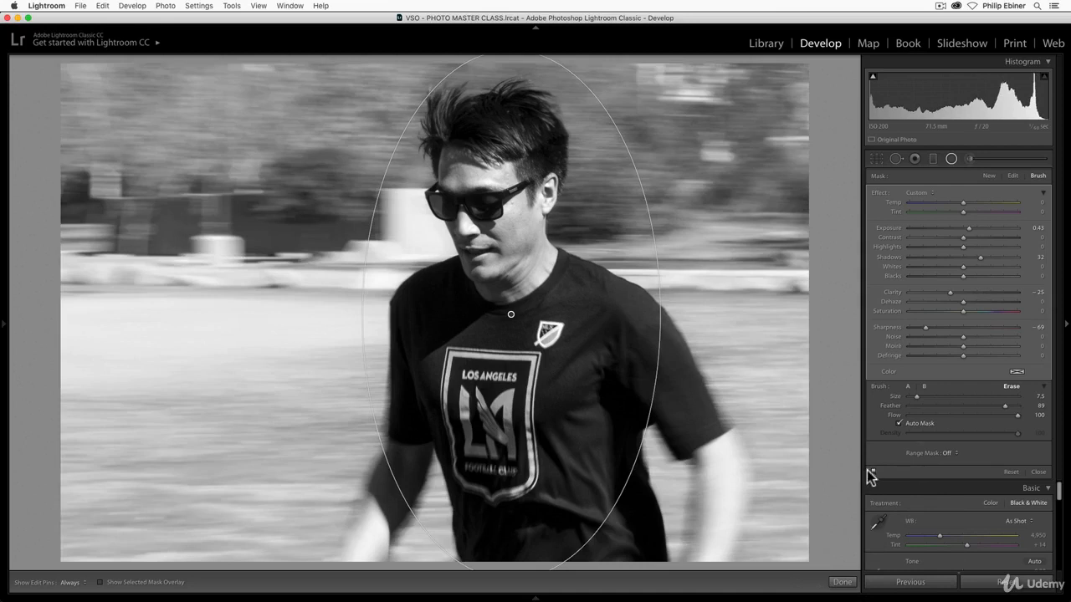
{"action": "left_click", "coordinate": [842, 581]}
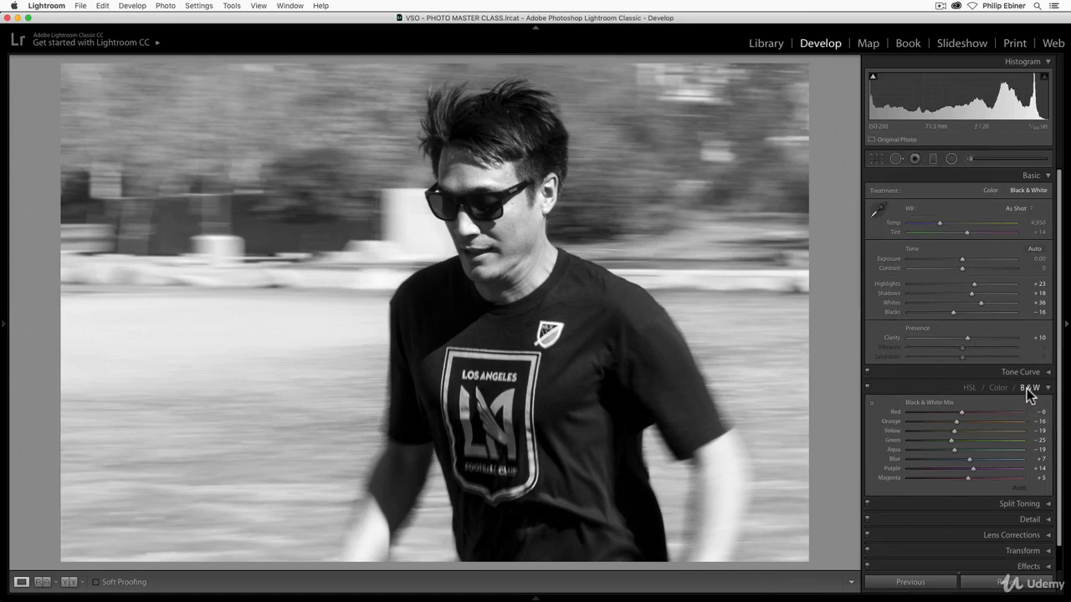
Set Yellow to +25 and Orange to -23 in the Black & White Mix, and try a brighter Green level
{"action": "left_click", "coordinate": [1052, 176]}
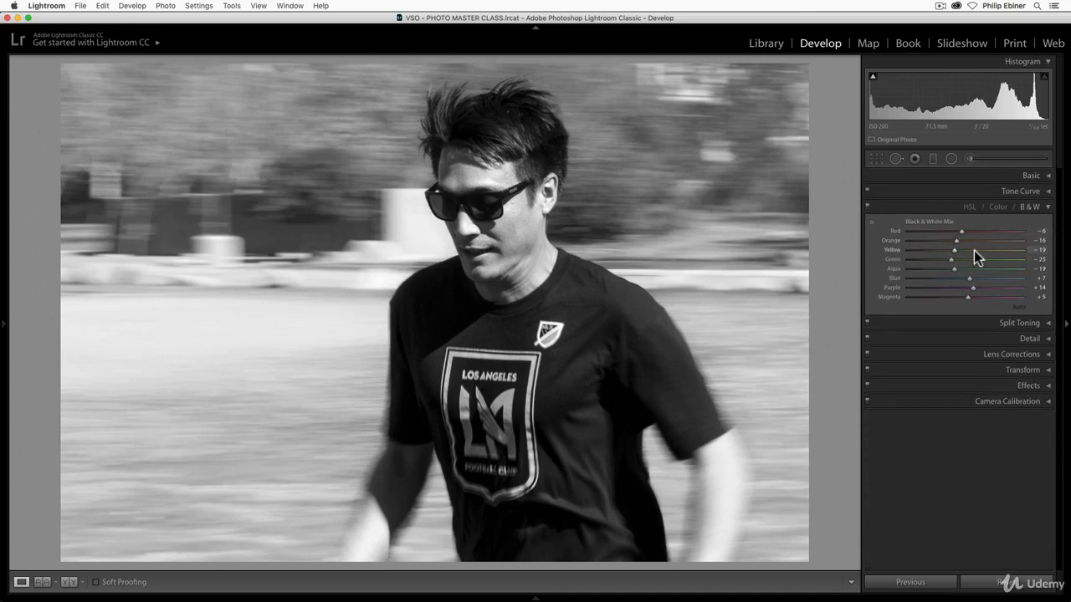
{"action": "left_click_drag", "start_coordinate": [1034, 241], "coordinate": [1040, 243]}
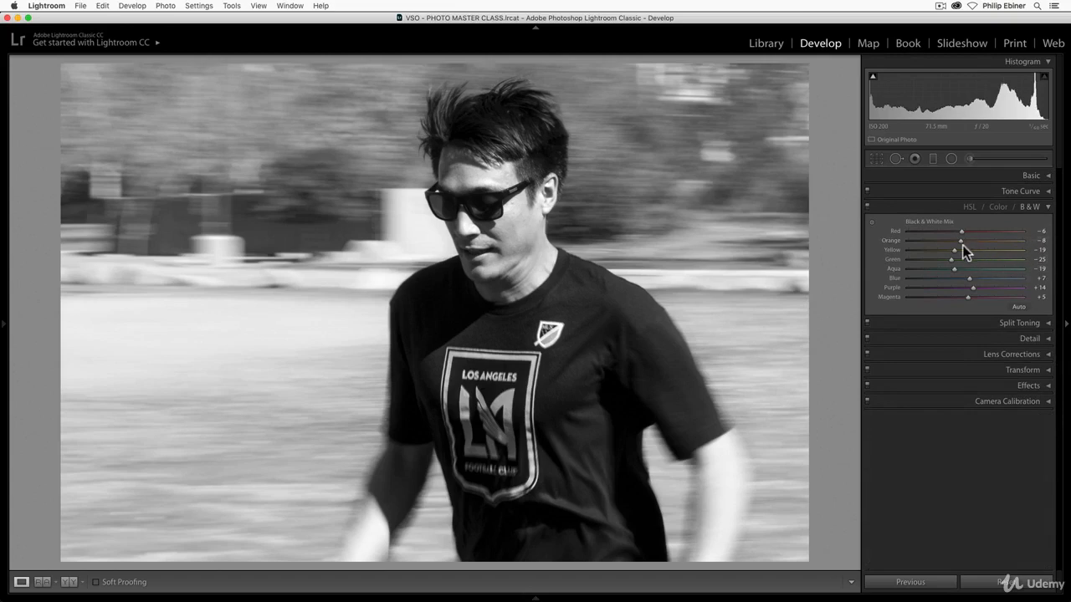
{"action": "left_click_drag", "start_coordinate": [955, 249], "coordinate": [980, 251]}
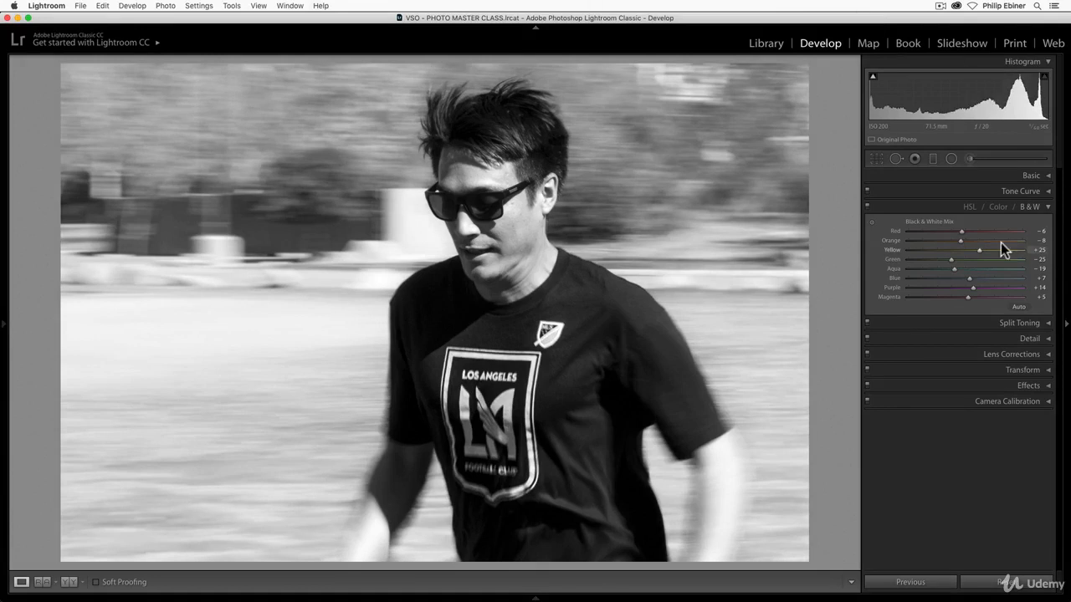
{"action": "mouse_move", "coordinate": [954, 240]}
{"action": "left_mouse_down"}
{"action": "mouse_move", "coordinate": [944, 240]}
{"action": "mouse_move", "coordinate": [984, 241]}
{"action": "mouse_move", "coordinate": [950, 244]}
{"action": "left_mouse_up"}
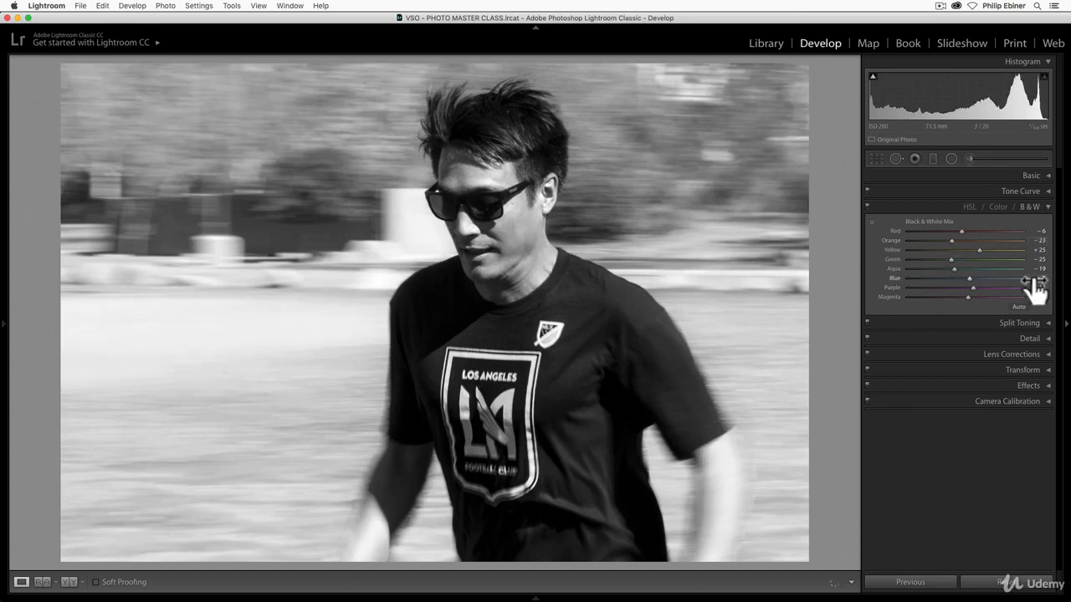
{"action": "left_click_drag", "start_coordinate": [950, 260], "coordinate": [977, 268]}
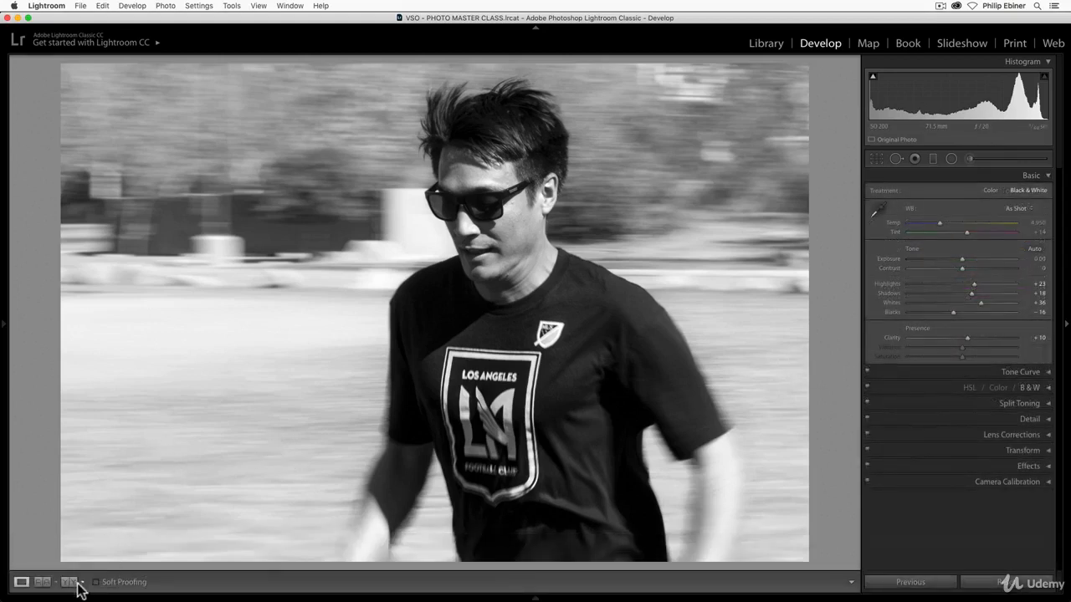
Compare the original and edited photo in the side-by-side, split and stacked Before & After layouts, ending on the left/right split
{"action": "left_click", "coordinate": [70, 583]}
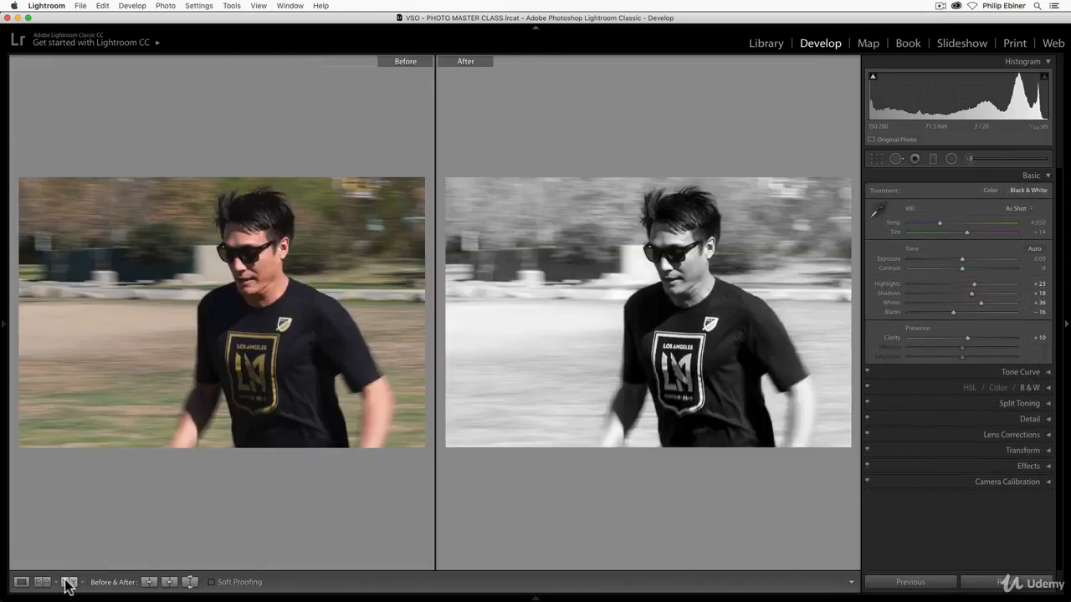
{"action": "left_click", "coordinate": [69, 583]}
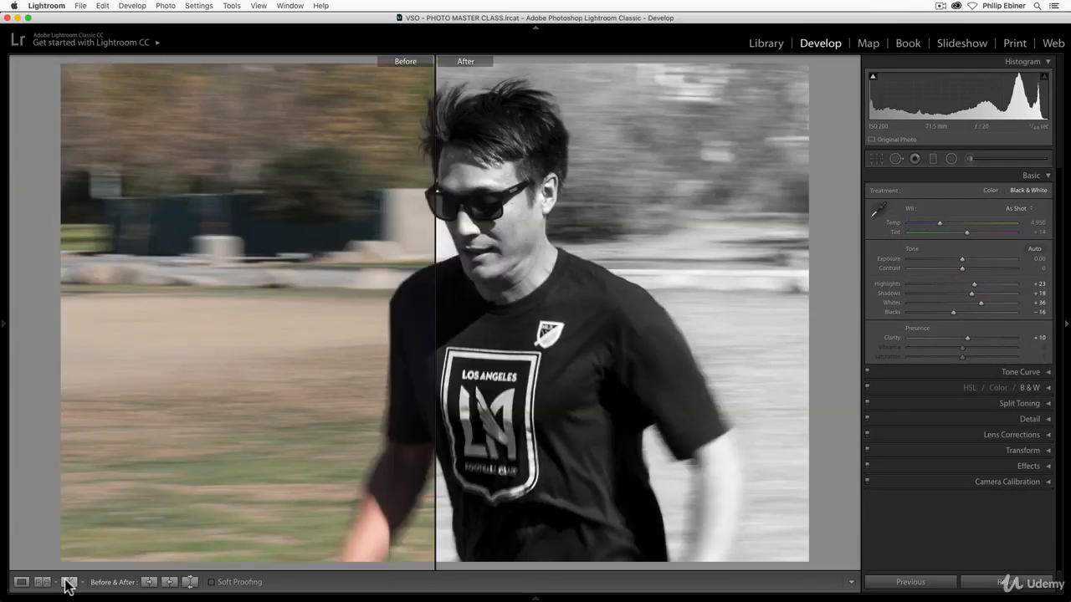
{"action": "left_click", "coordinate": [70, 583]}
{"action": "left_click", "coordinate": [70, 583]}
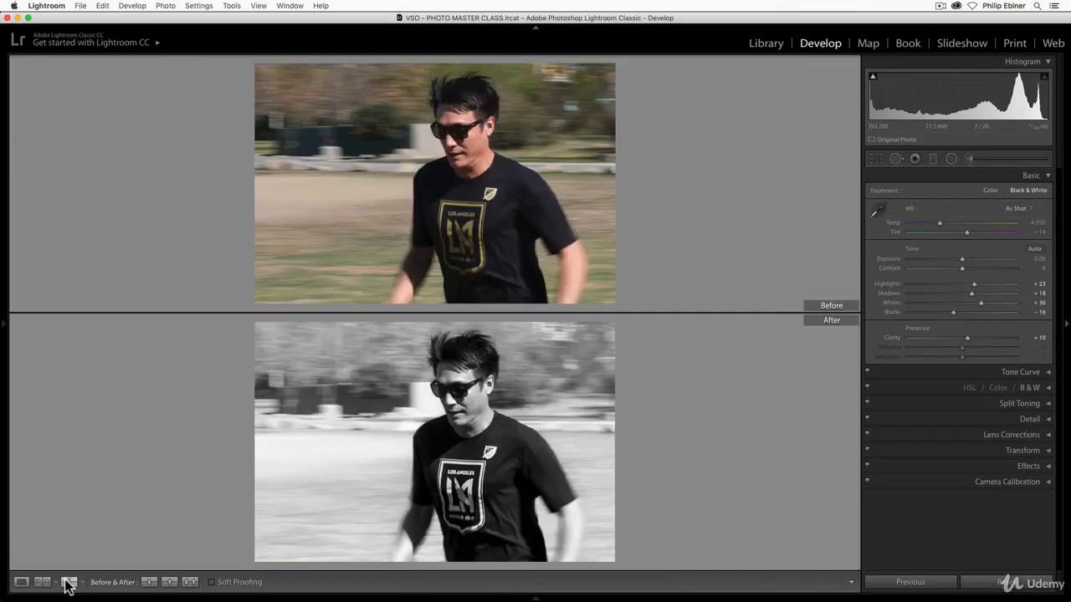
{"action": "left_click", "coordinate": [70, 583]}
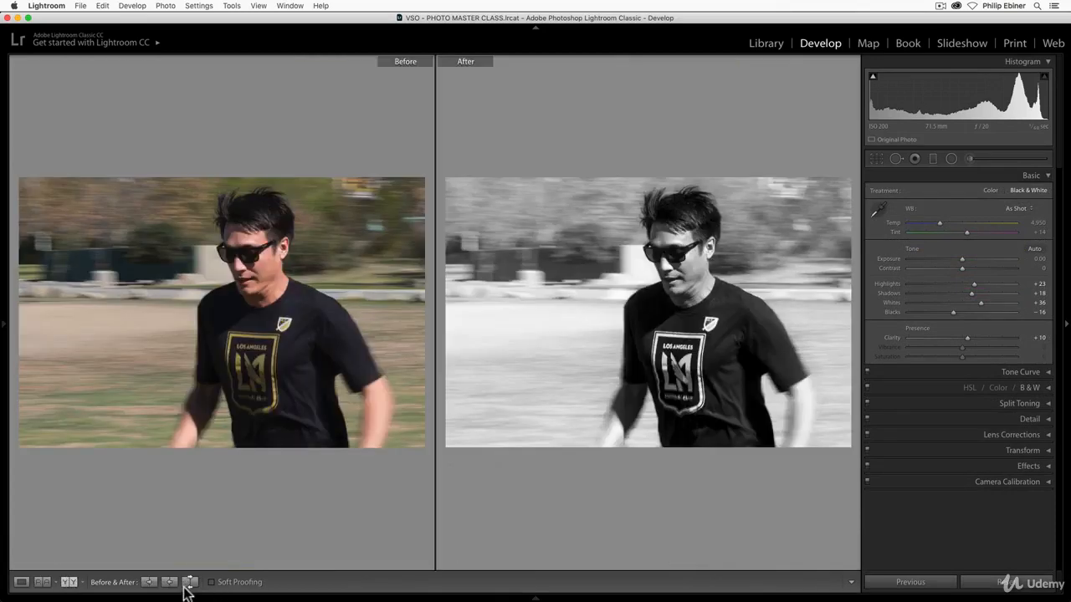
{"action": "left_click", "coordinate": [70, 583]}
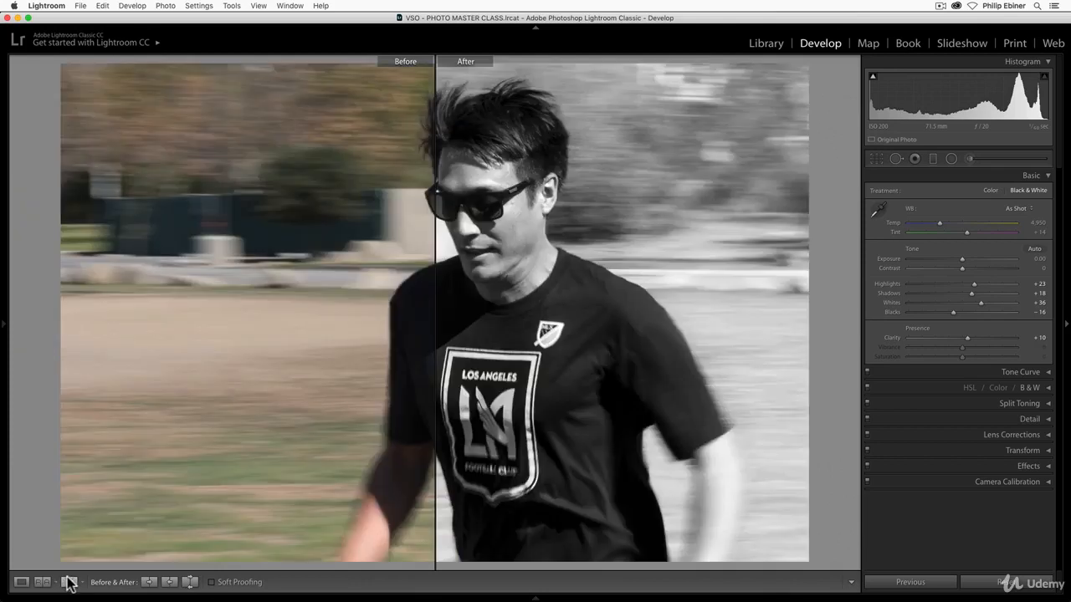
Swap the before and after settings, swap them back, and return to the single-photo view
{"action": "left_click", "coordinate": [190, 582]}
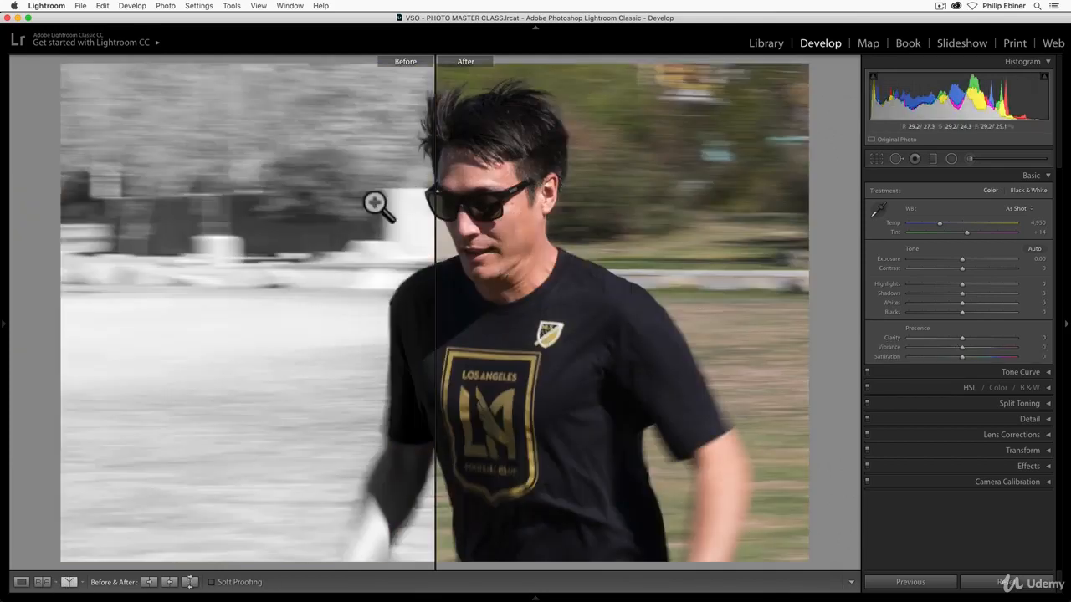
{"action": "left_click", "coordinate": [187, 583]}
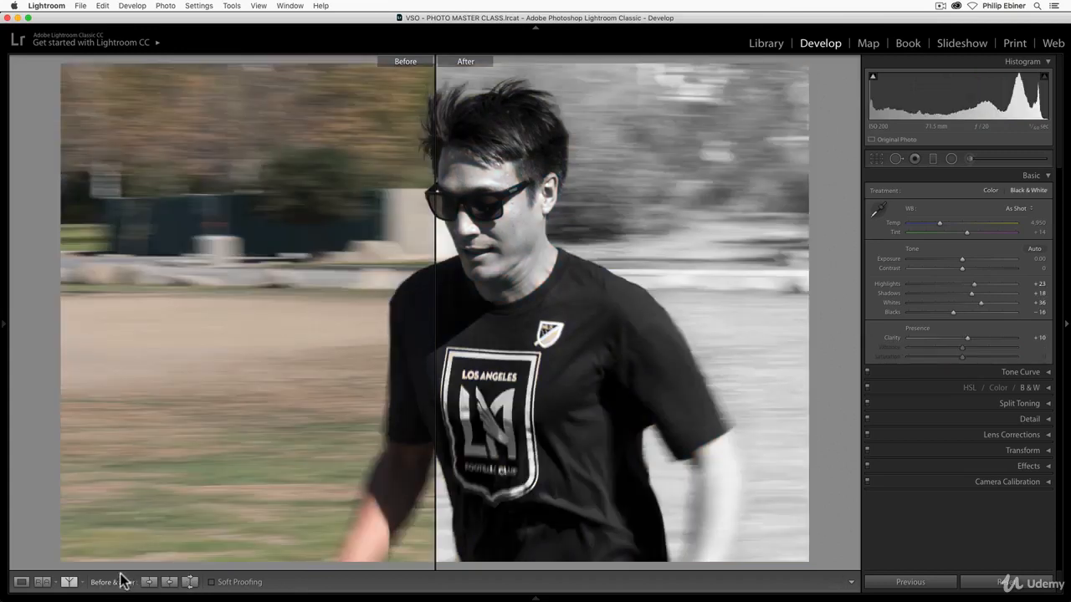
{"action": "key", "text": "y"}
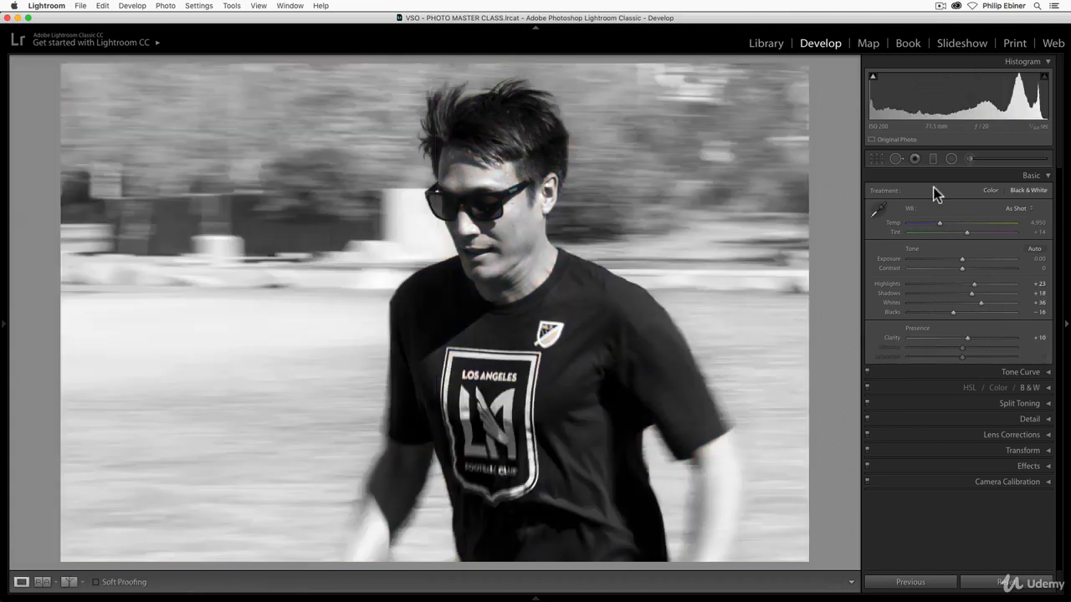